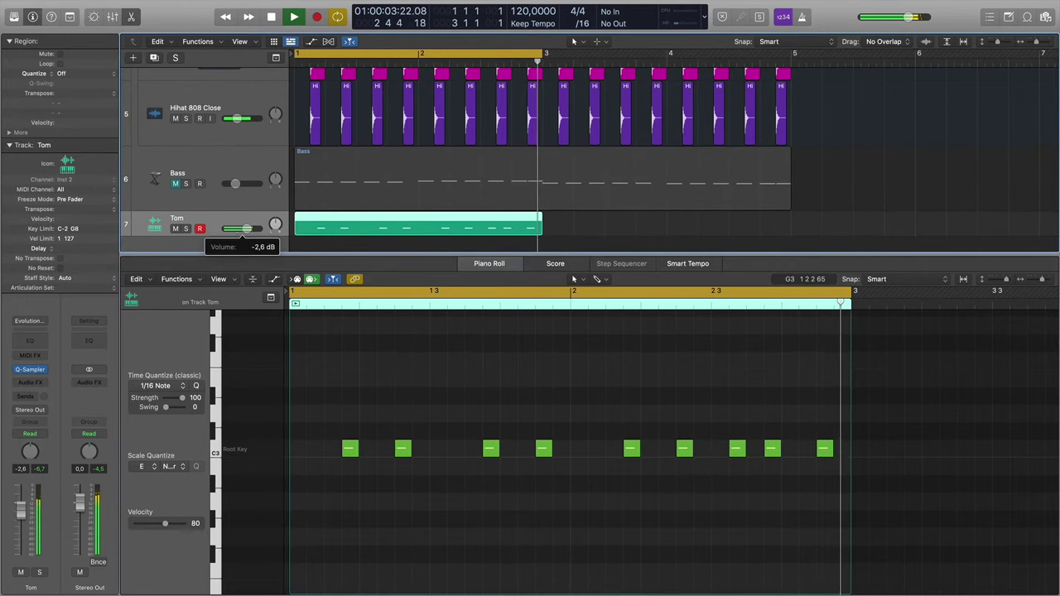
Stop playback, set the Tom track's volume to -3.0 dB and return the playhead to the project start
key("space")
left_click(335, 208)
left_click_drag(245, 229, 246, 228)
key("Return")
left_click(327, 226)
left_click(417, 401)
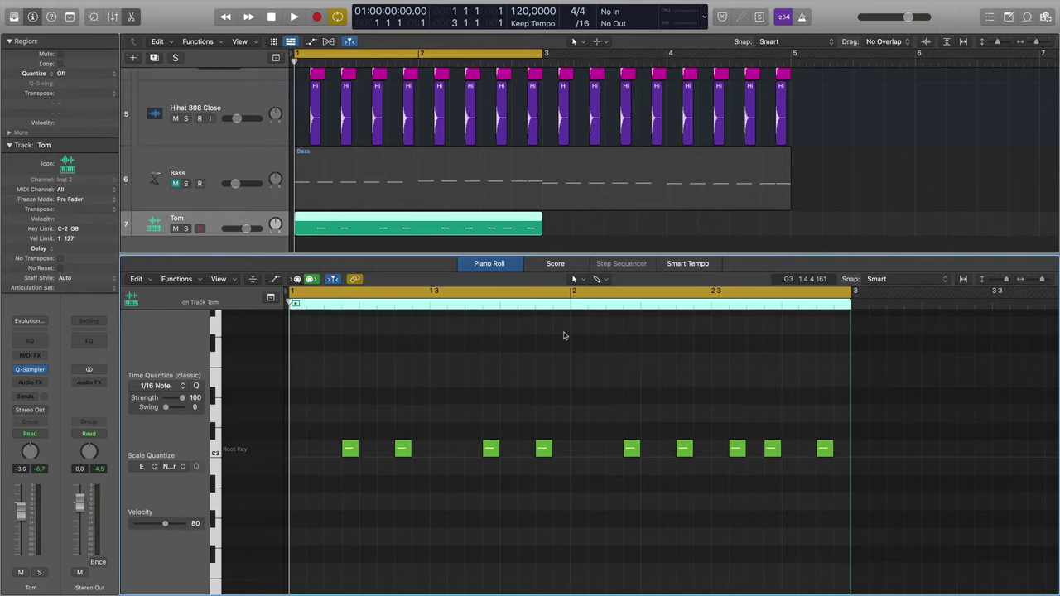
Shorten the cycle range to bar 1 and draw eight sixteenth notes alternating between D3 and D#3 across its first half
left_click_drag(847, 291, 548, 292)
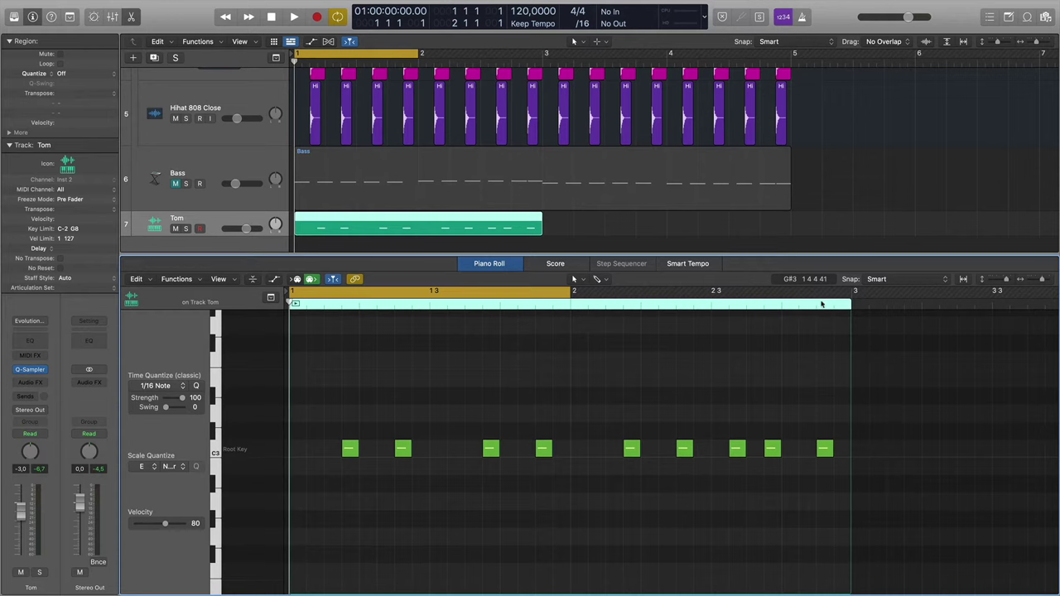
mouse_move(572, 291)
left_mouse_down()
mouse_move(306, 296)
mouse_move(567, 295)
left_mouse_up()
left_click(298, 414)
left_click(314, 395)
left_click(332, 413)
left_click(349, 396)
left_click(367, 412)
left_click(385, 395)
left_click(402, 412)
left_click(420, 396)
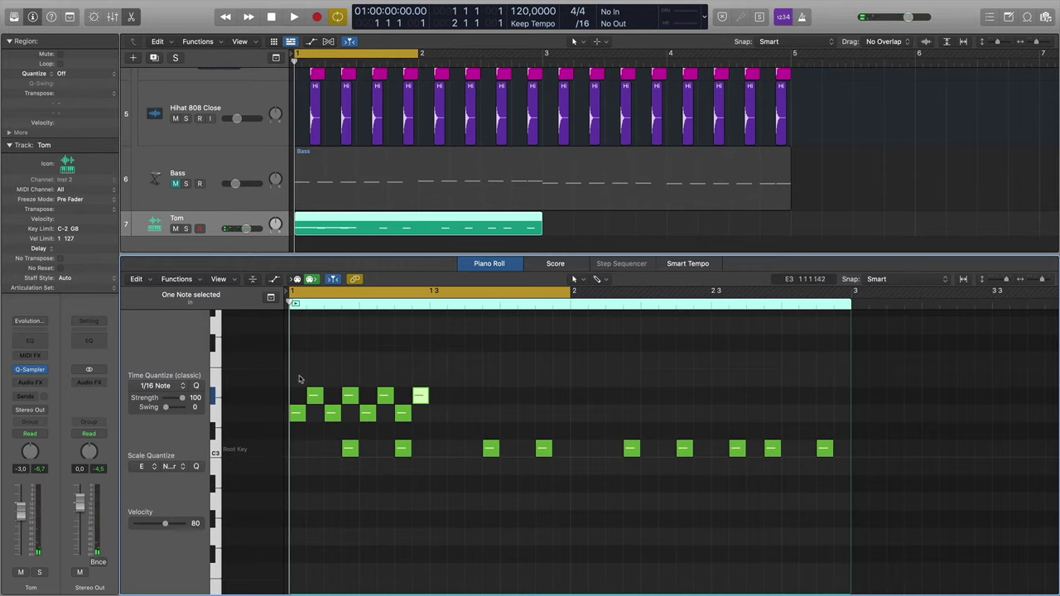
Shift the four D#3 notes slightly later off the grid and delete the four D3 notes
left_click_drag(300, 371, 452, 402)
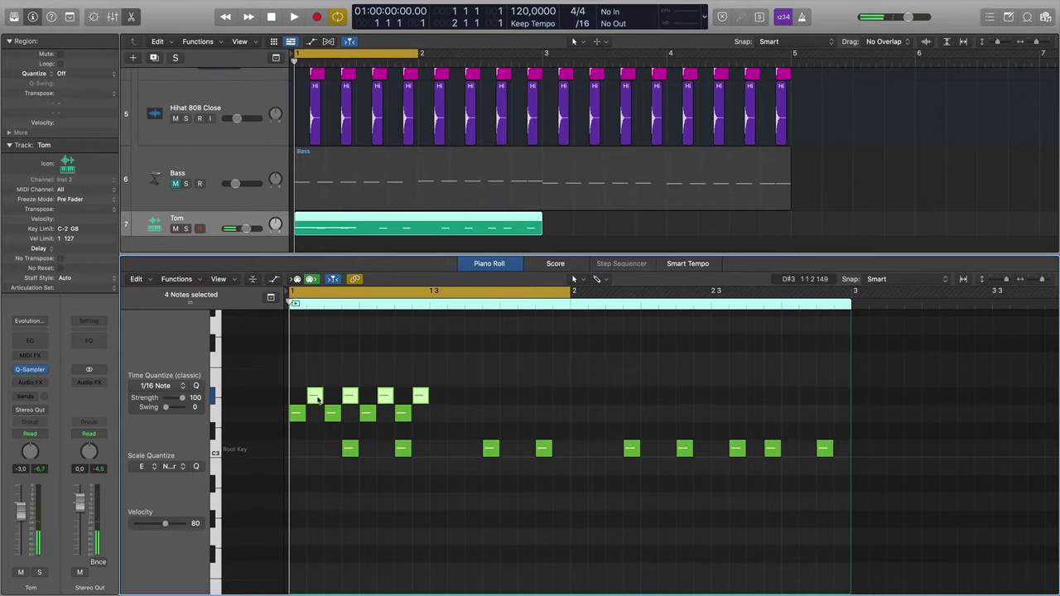
left_click_drag(318, 398, 323, 398)
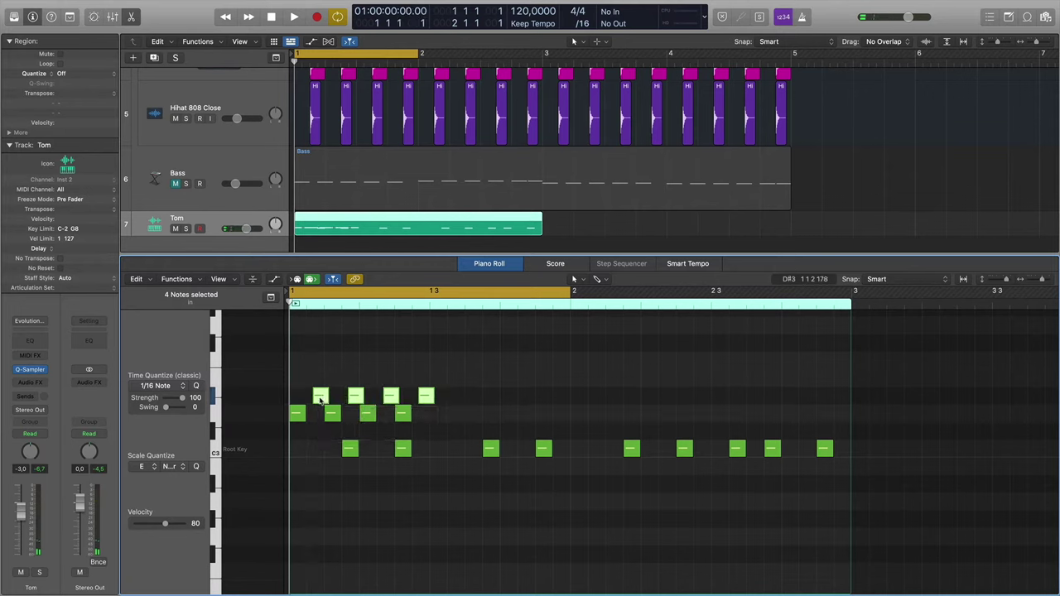
left_click_drag(460, 418, 300, 421)
key("Delete")
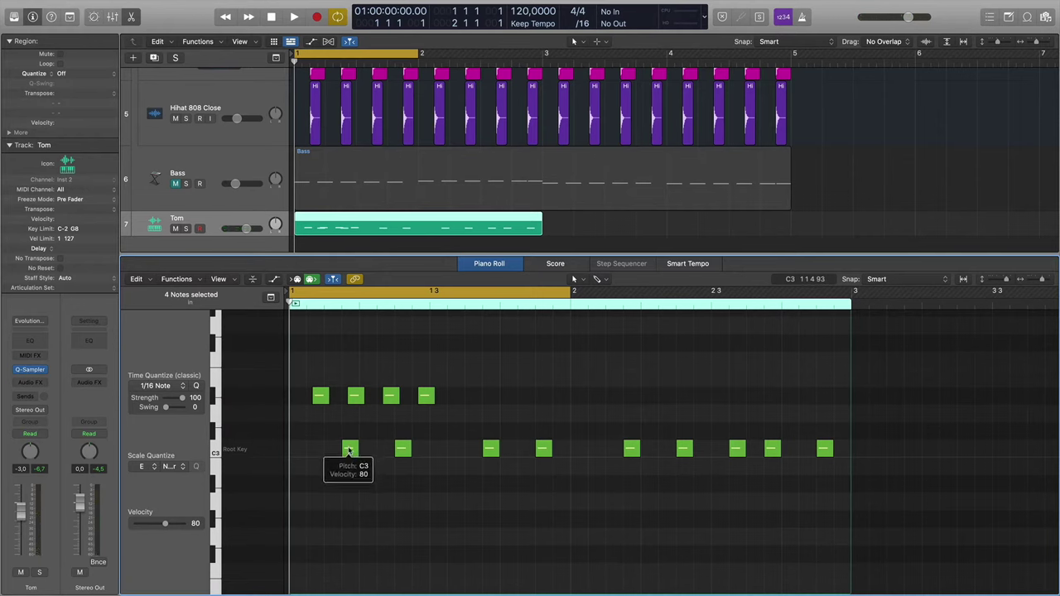
Delete the four D#3 notes above the Tom pattern and extend the cycle range to the start of bar 3
mouse_move(404, 452)
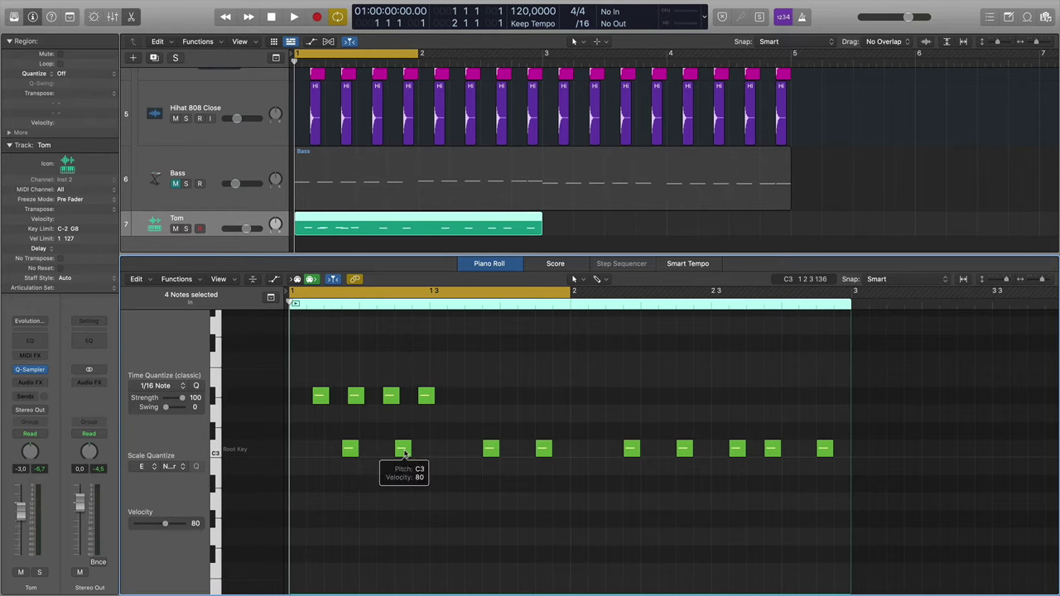
left_click_drag(451, 411, 314, 398)
key("Delete")
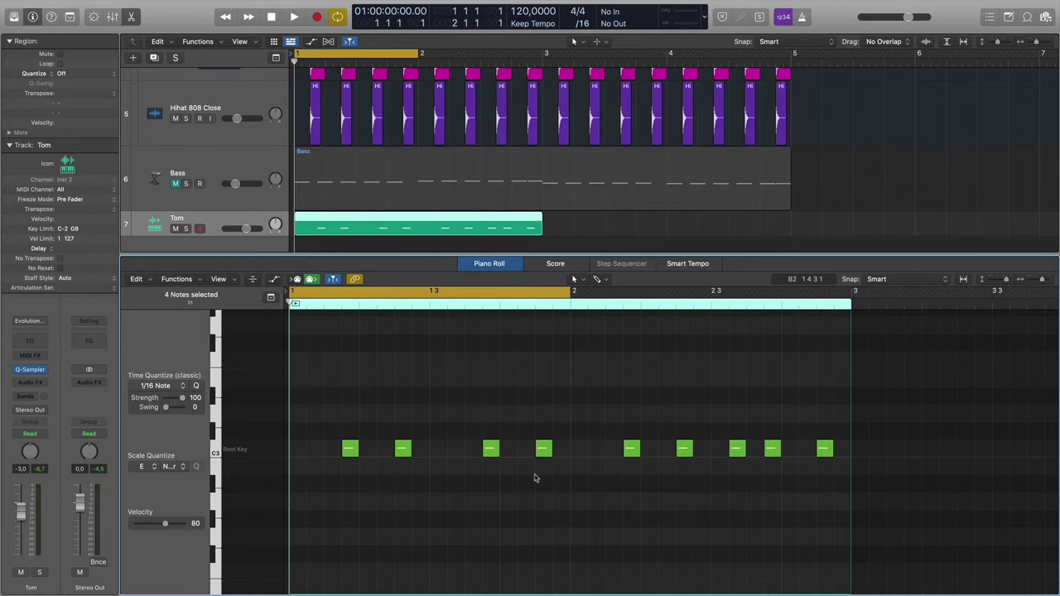
left_click_drag(571, 293, 857, 296)
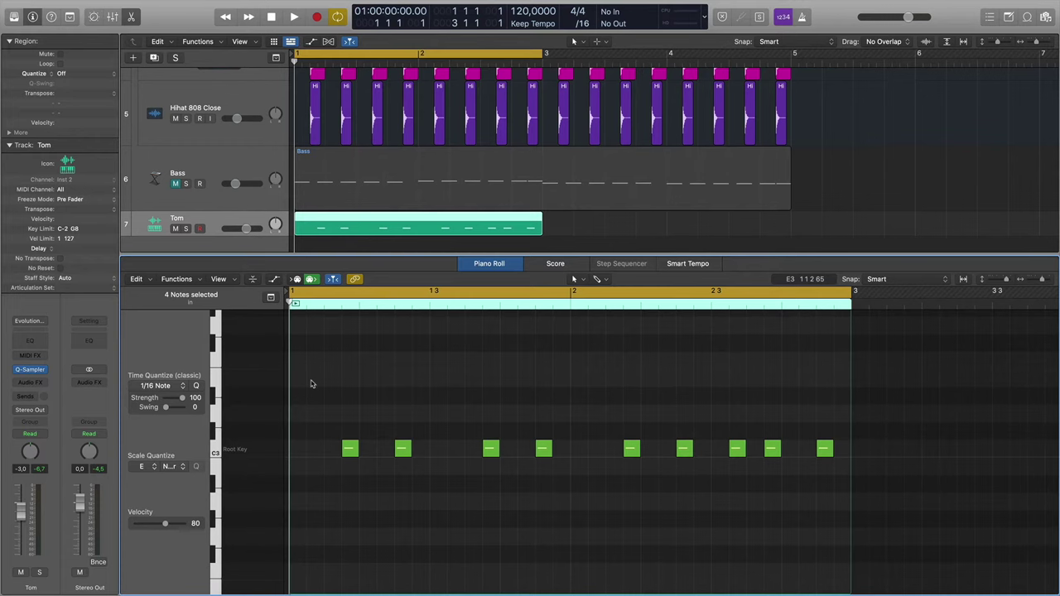
Select all nine Tom notes and try different 1/16 Note quantize swing amounts up to 100, finishing at 75
left_click_drag(311, 383, 847, 535)
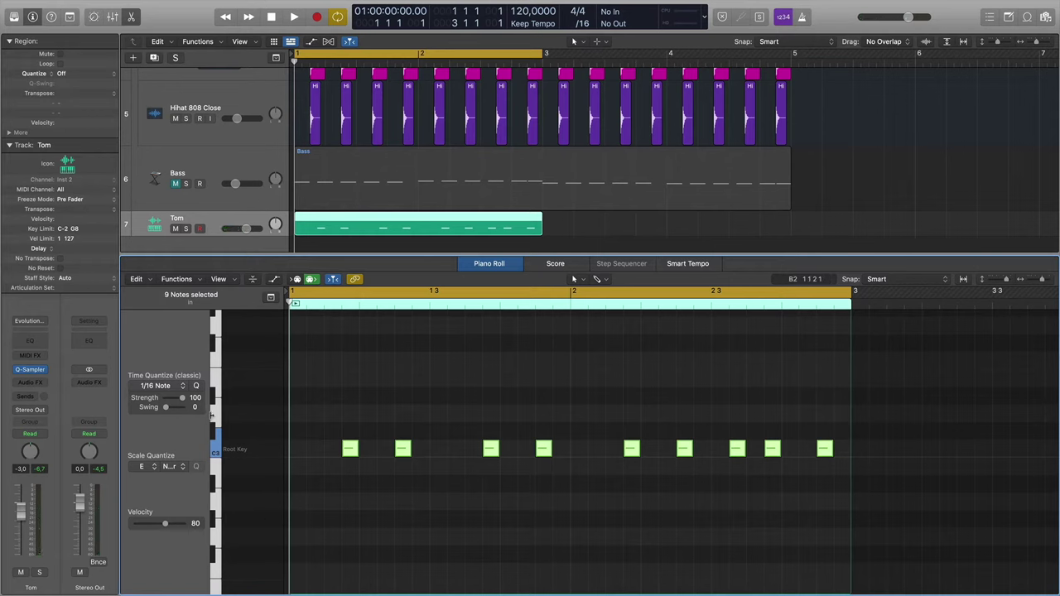
left_click_drag(165, 408, 190, 411)
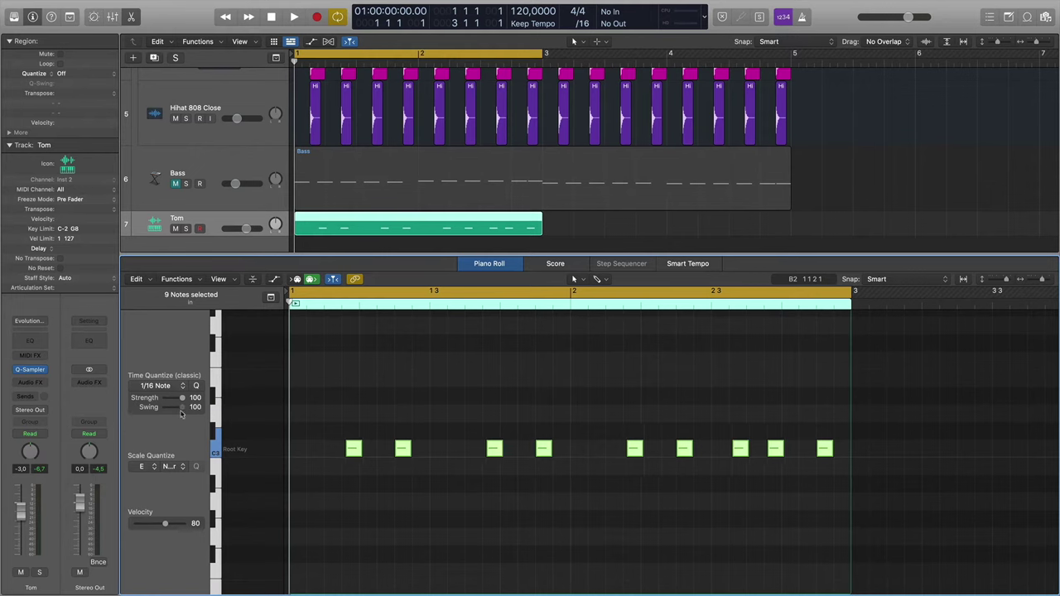
left_click_drag(183, 410, 180, 414)
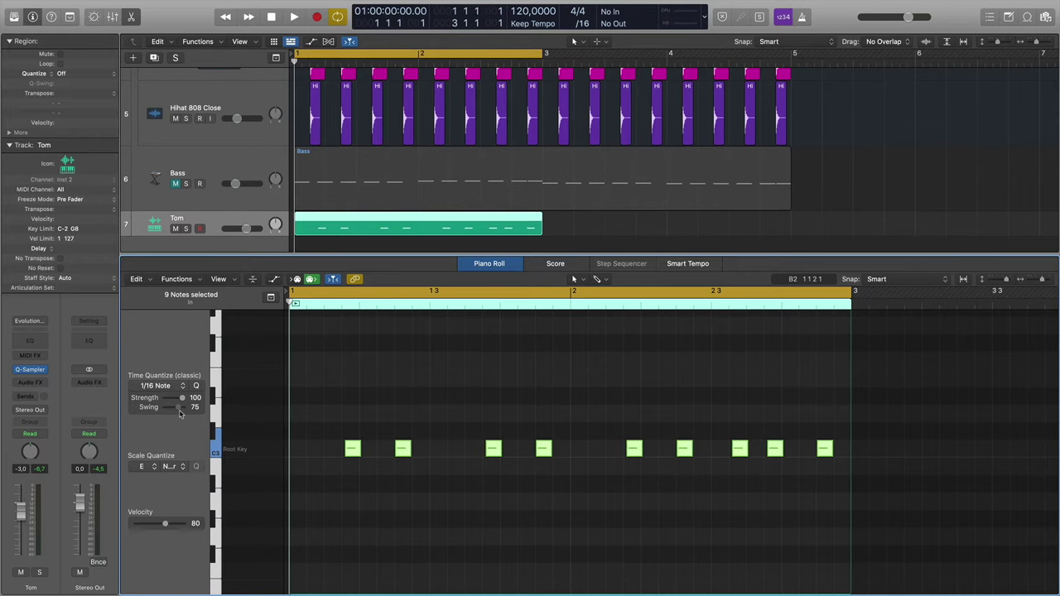
left_click_drag(180, 414, 177, 415)
left_click_drag(177, 414, 186, 414)
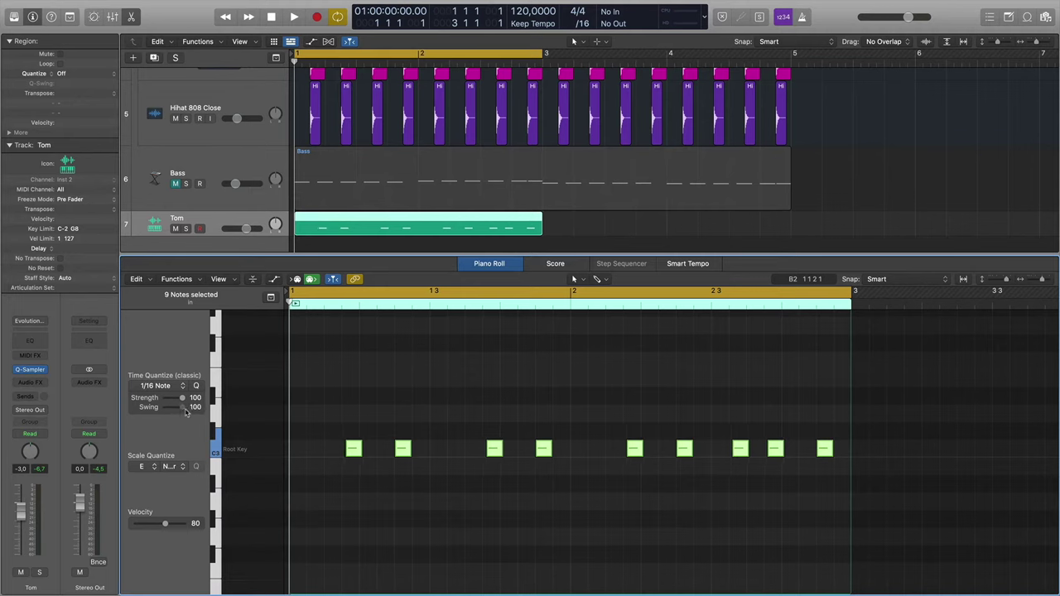
left_click_drag(187, 412, 179, 413)
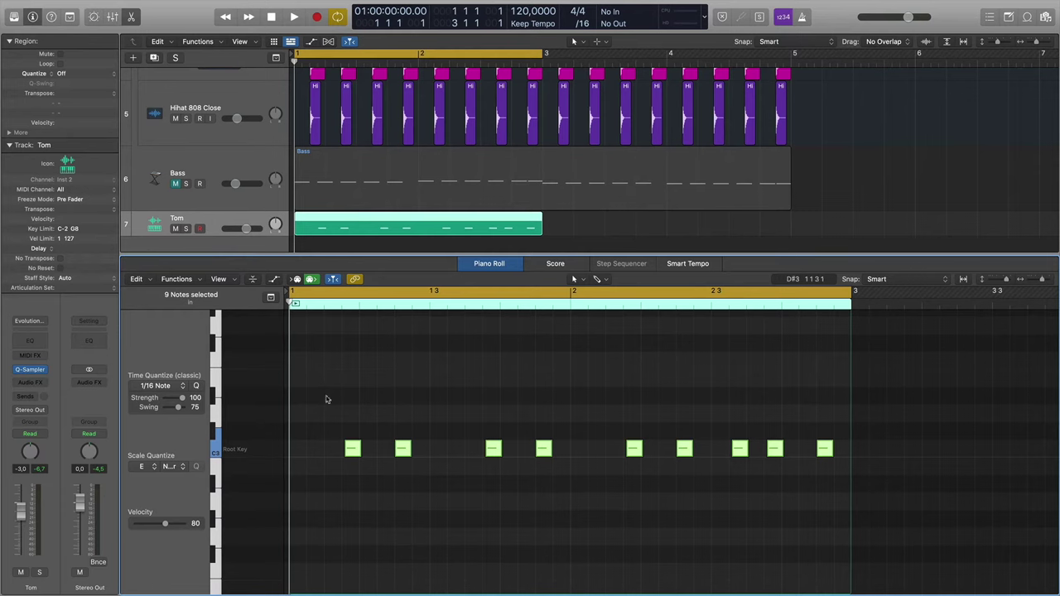
Play the Tom pattern while switching the selected notes' swing between 0 and 100 to compare the groove
key("space")
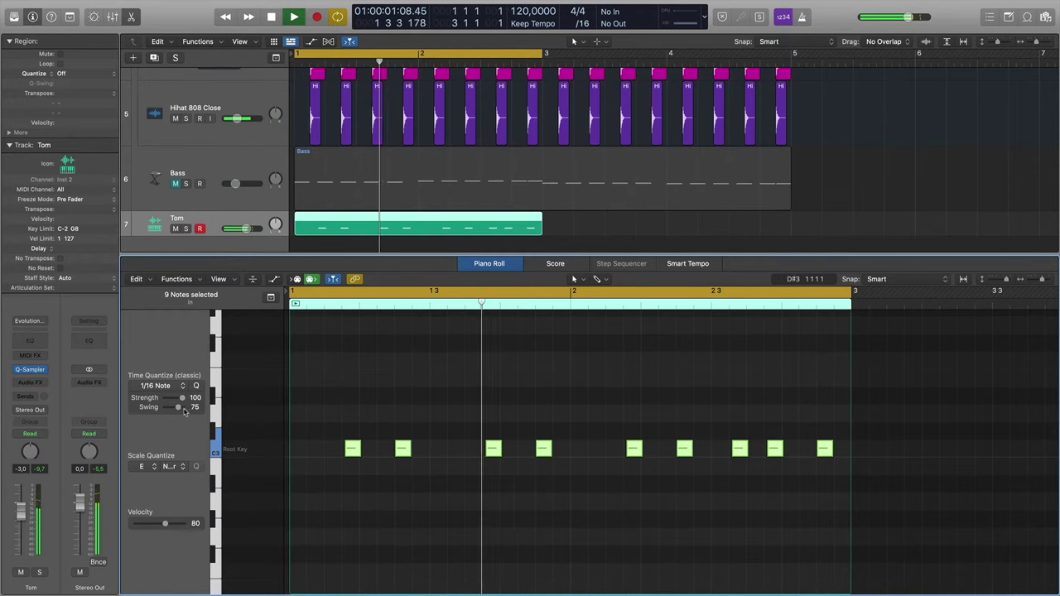
left_click_drag(178, 409, 84, 411)
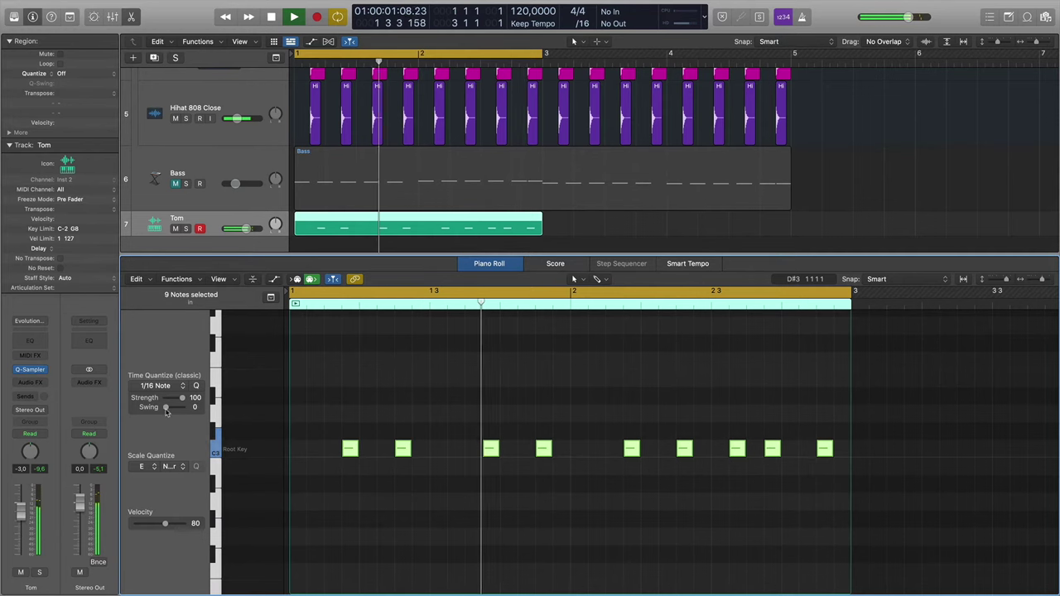
left_click_drag(165, 409, 272, 411)
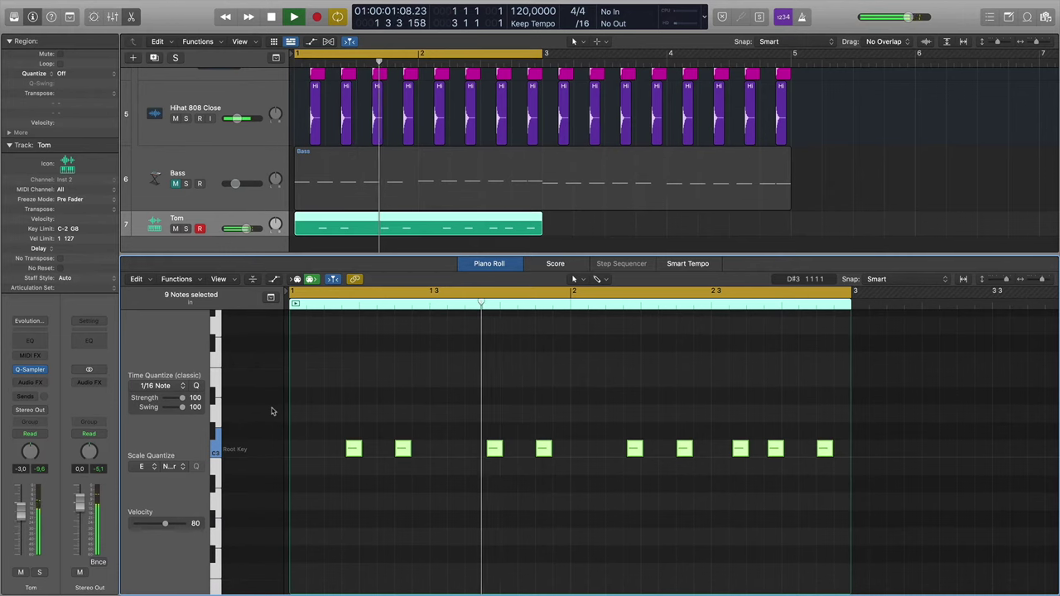
left_click_drag(182, 408, 22, 410)
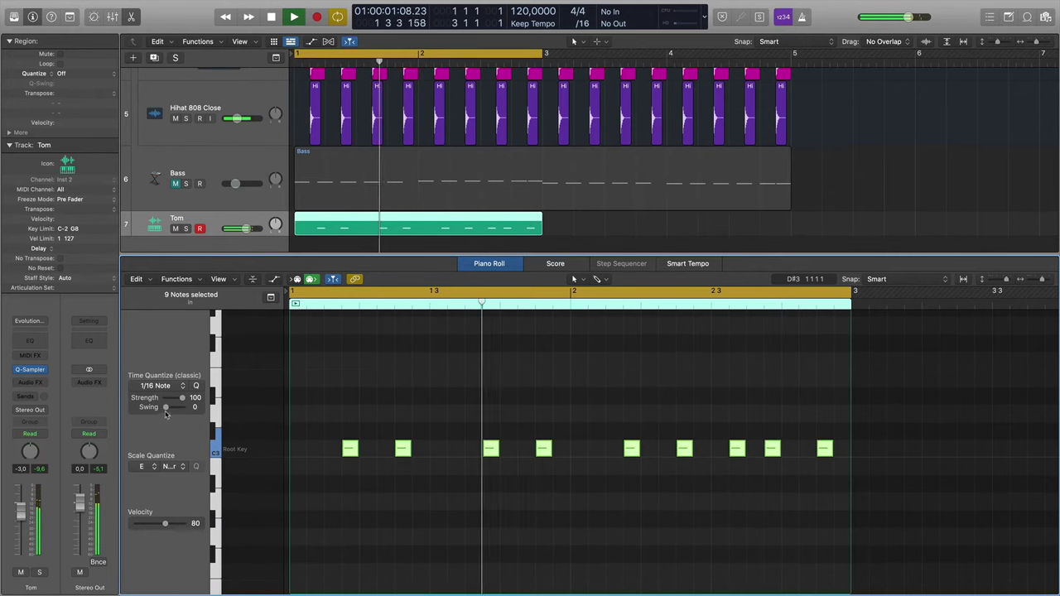
left_click_drag(165, 408, 317, 412)
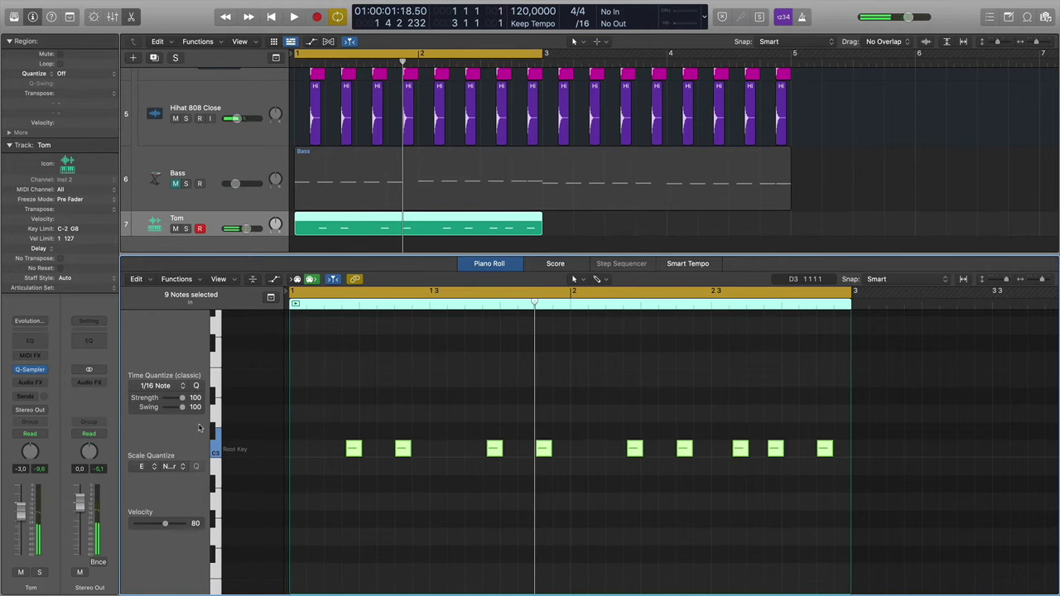
Set the Tom notes' swing to 75, deselect them and return the playhead to the project start
left_click_drag(181, 413, 178, 414)
left_click(323, 413)
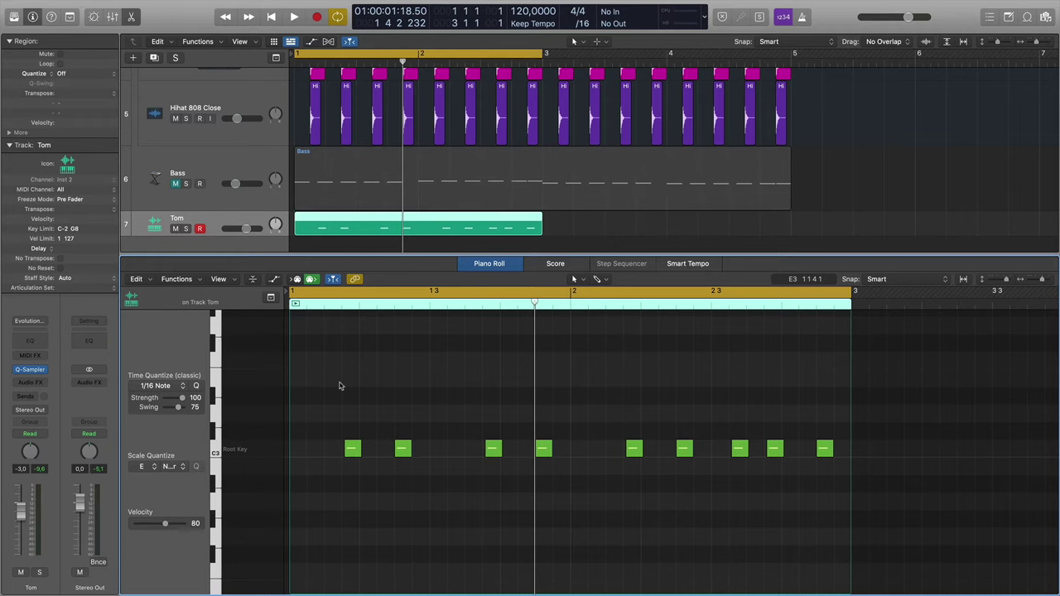
key("Return")
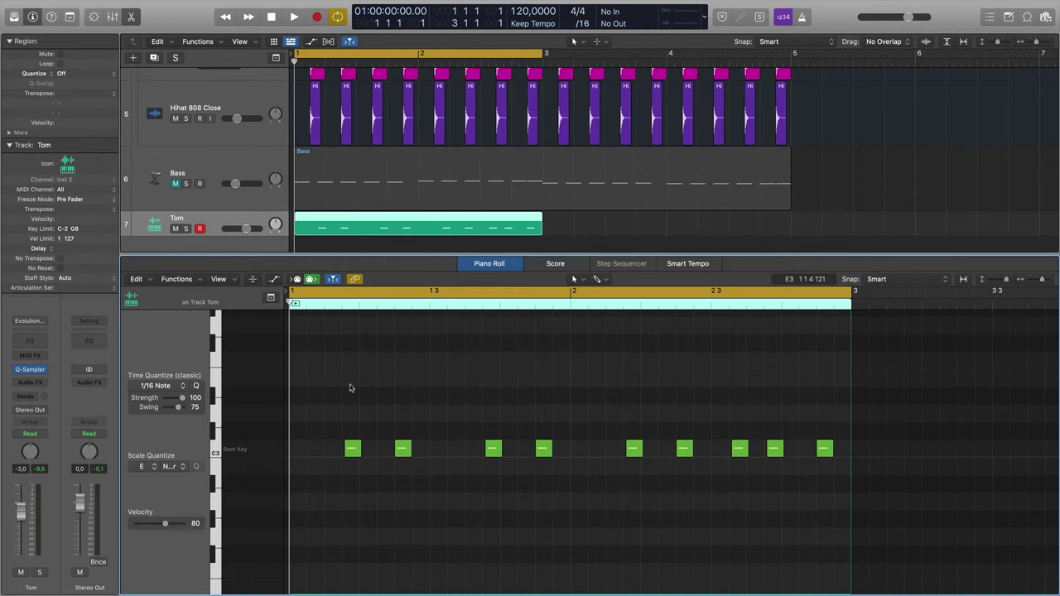
key("e")
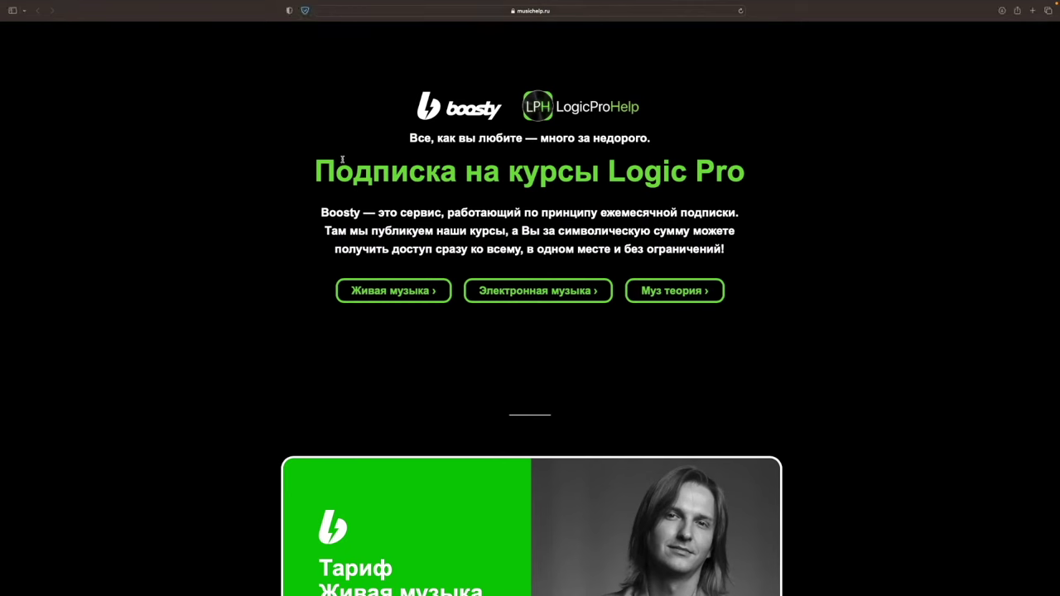
Look through the Logic Pro course subscription page, examining the live music, electronic music and music theory plans and their course lists
scroll(669, 193, "down", 1)
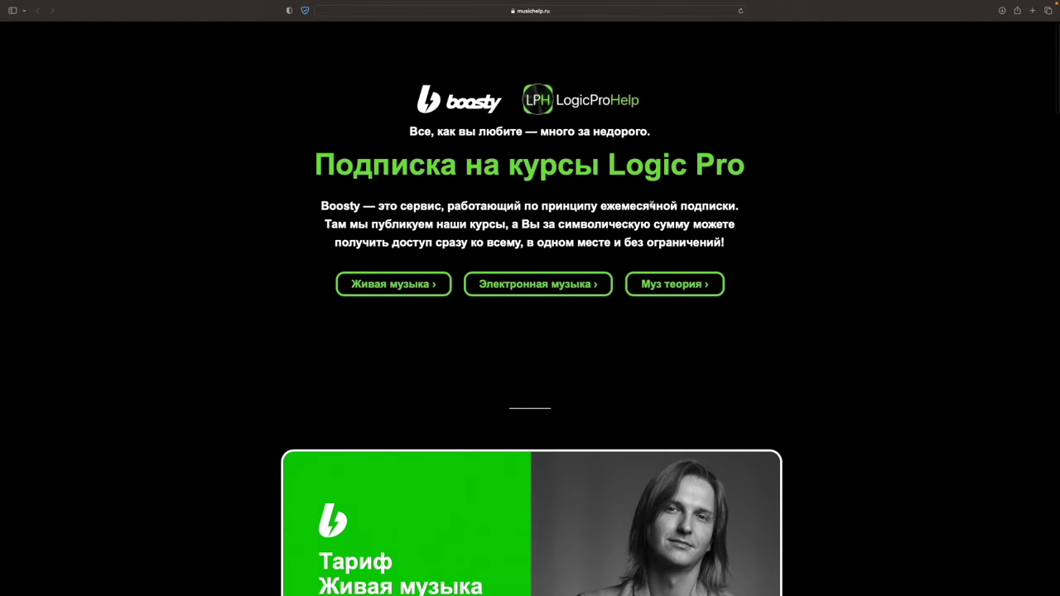
scroll(880, 213, "down", 5)
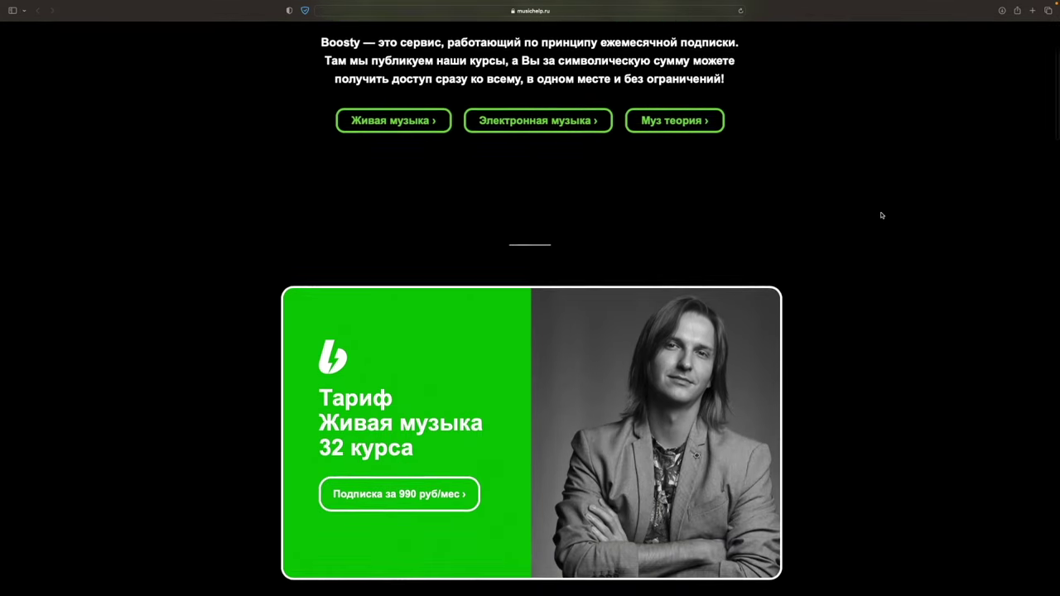
scroll(882, 215, "down", 4)
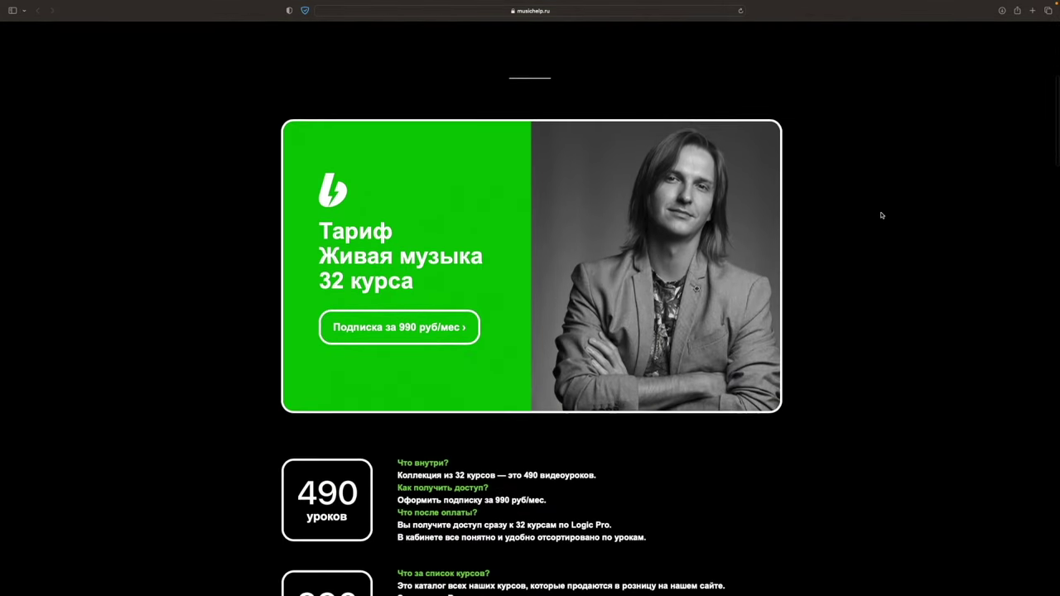
scroll(881, 216, "down", 5)
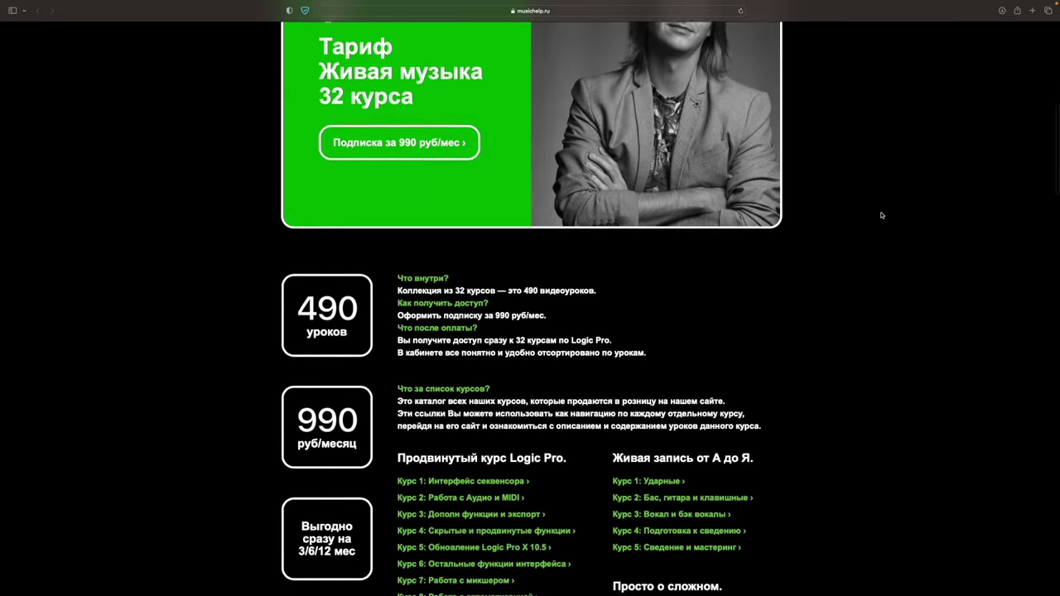
scroll(882, 215, "down", 5)
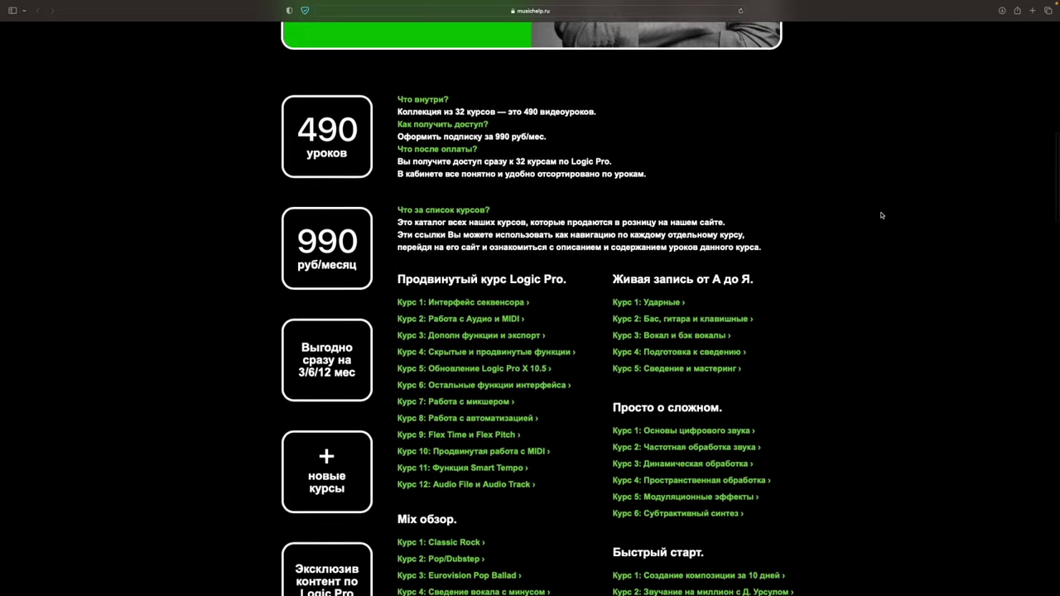
scroll(882, 216, "down", 3)
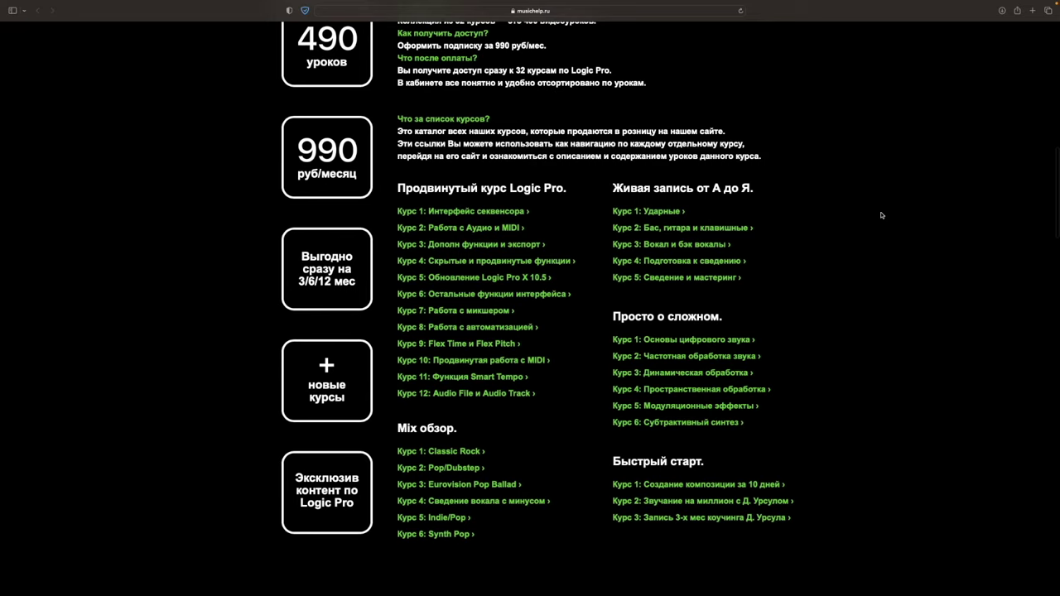
scroll(882, 215, "down", 2)
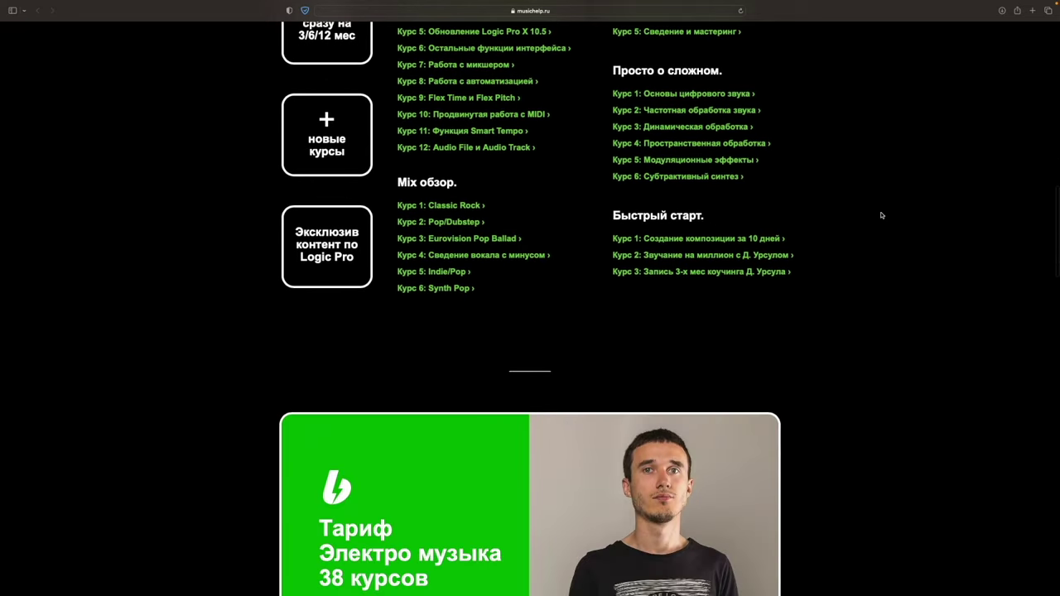
scroll(882, 215, "down", 8)
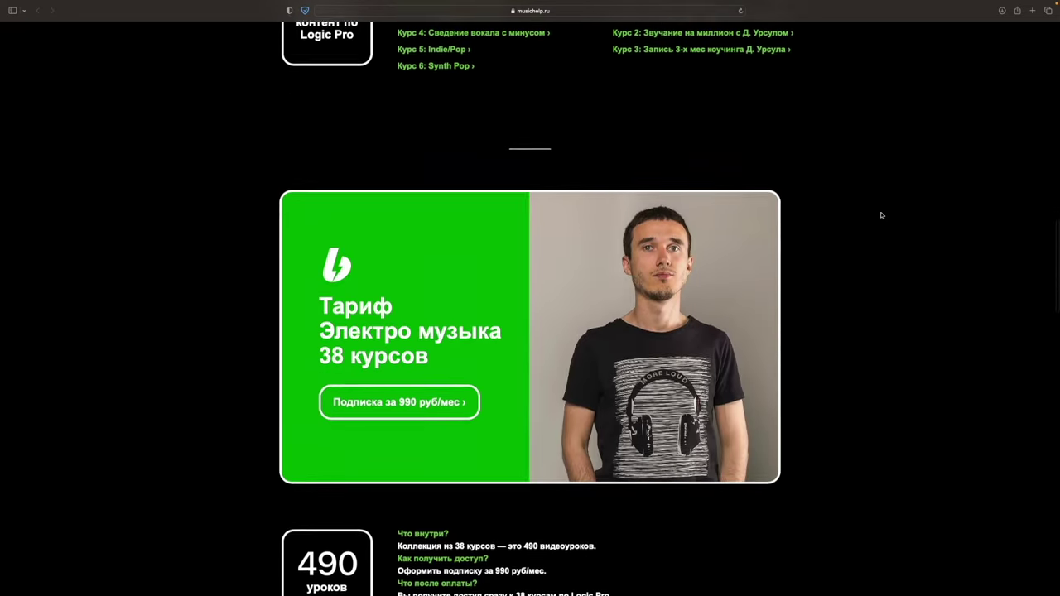
scroll(882, 215, "down", 7)
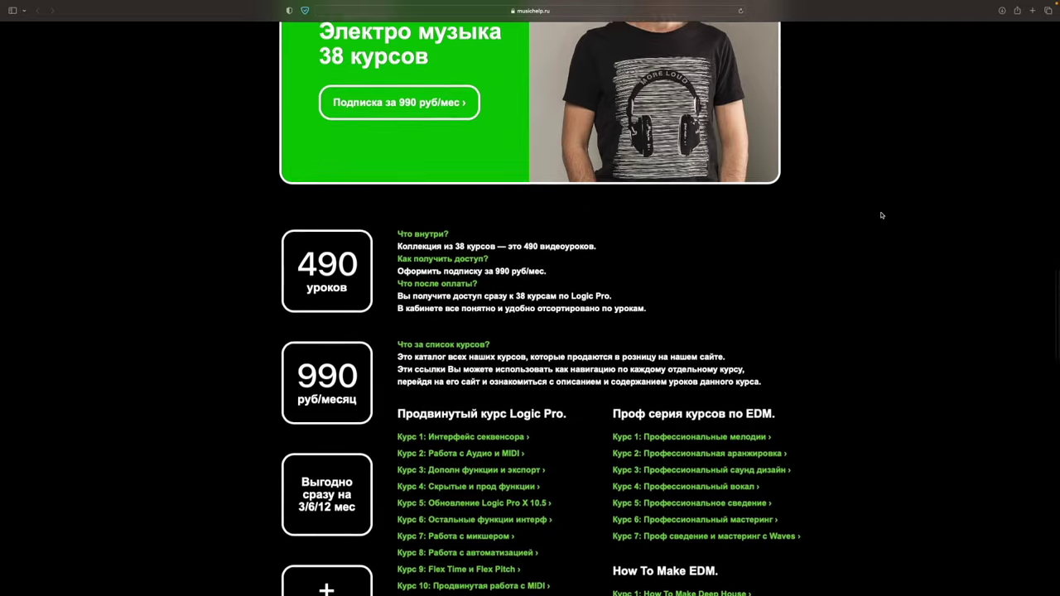
scroll(819, 245, "down", 7)
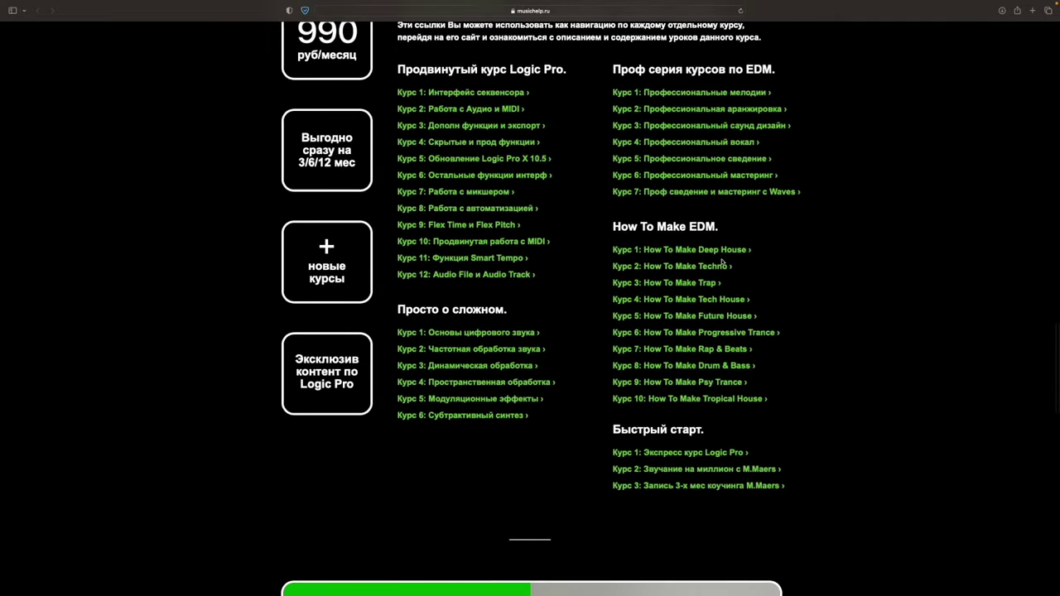
scroll(678, 298, "down", 10)
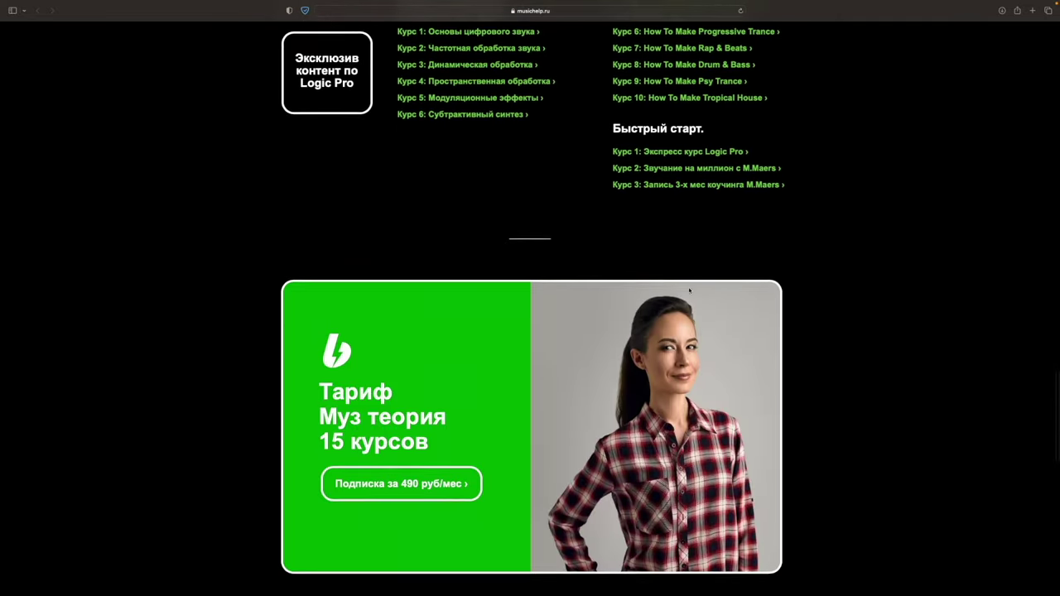
scroll(692, 305, "down", 9)
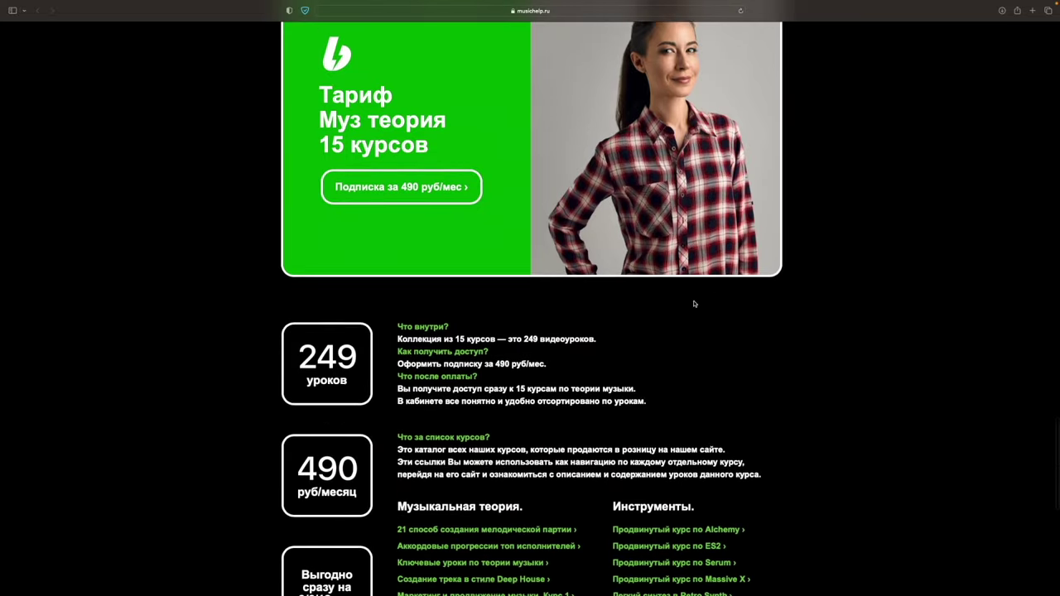
scroll(694, 304, "down", 6)
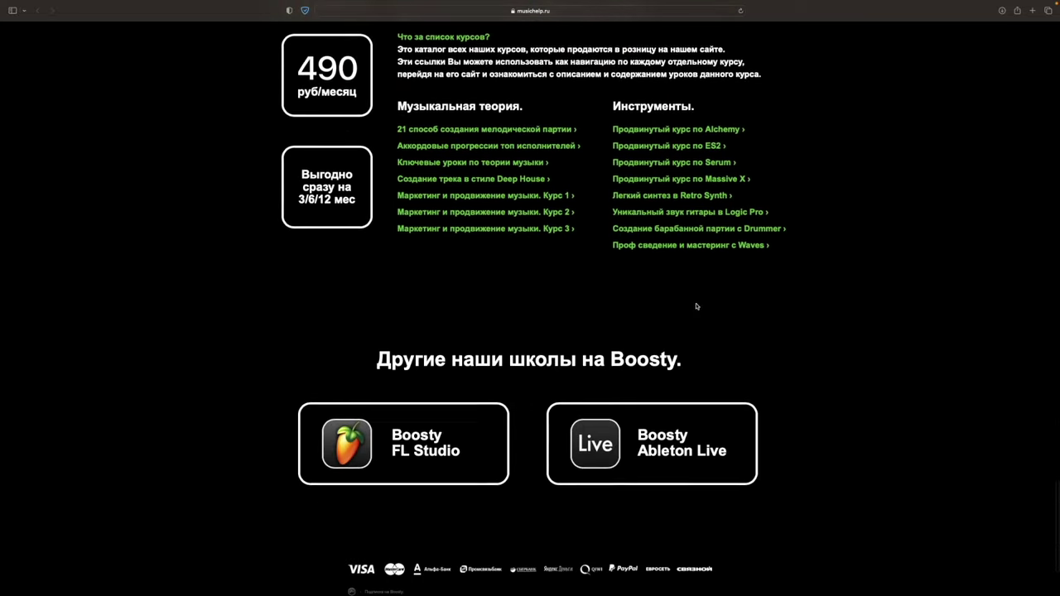
Open the 990-rouble live music plan from the course page and start subscribing on Boosty by signing in with VK
scroll(696, 308, "up", 20)
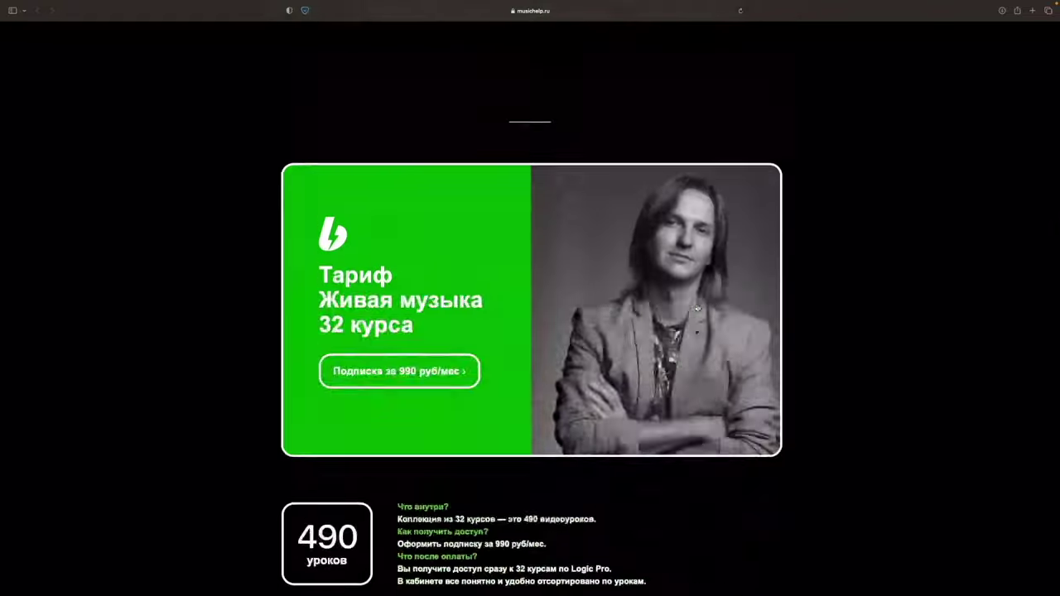
scroll(696, 308, "down", 9)
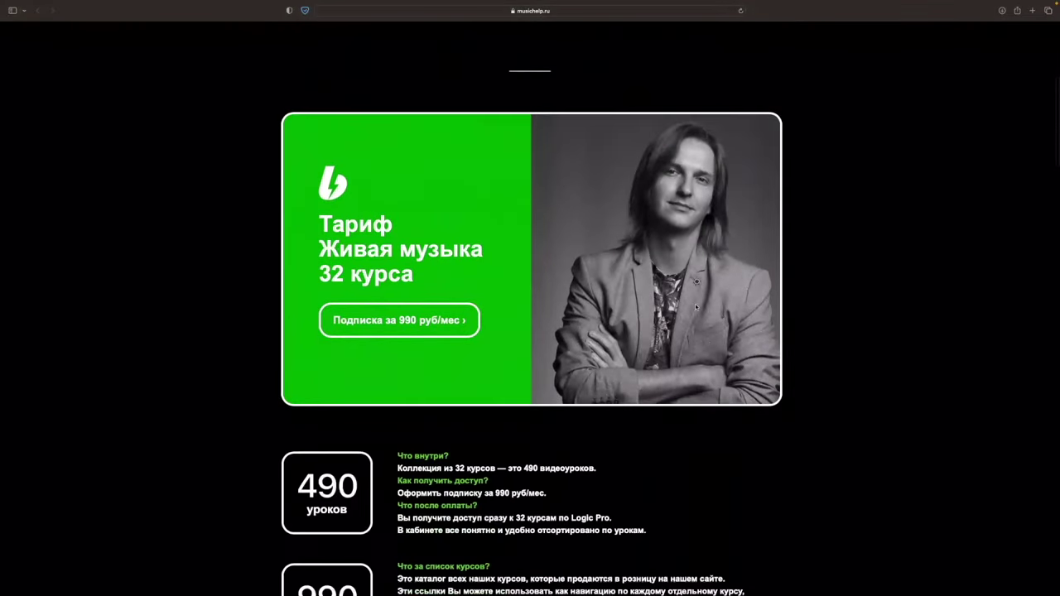
scroll(497, 367, "up", 9)
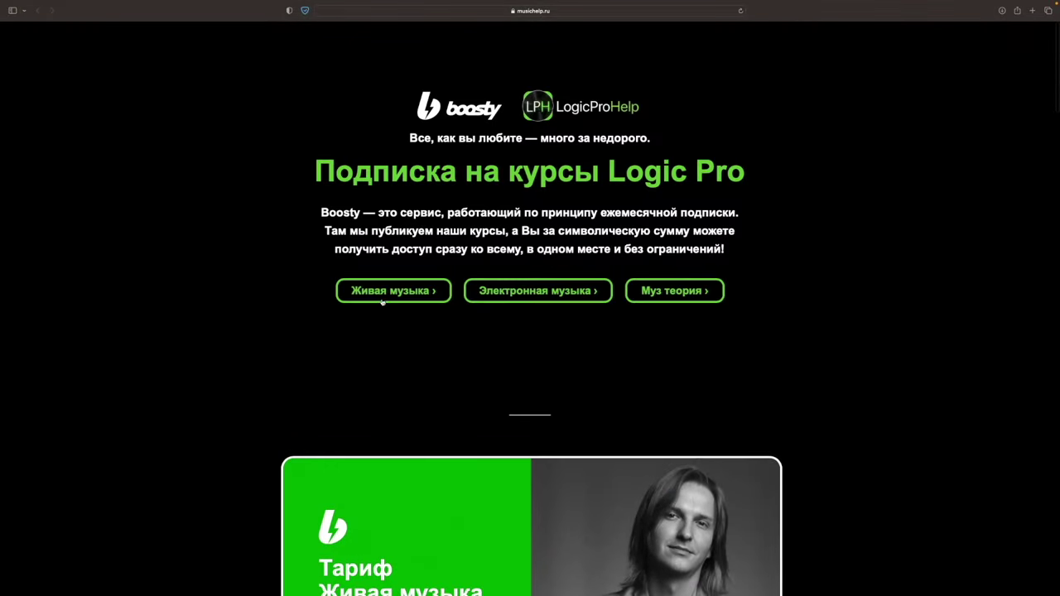
scroll(377, 292, "down", 10)
left_click(405, 271)
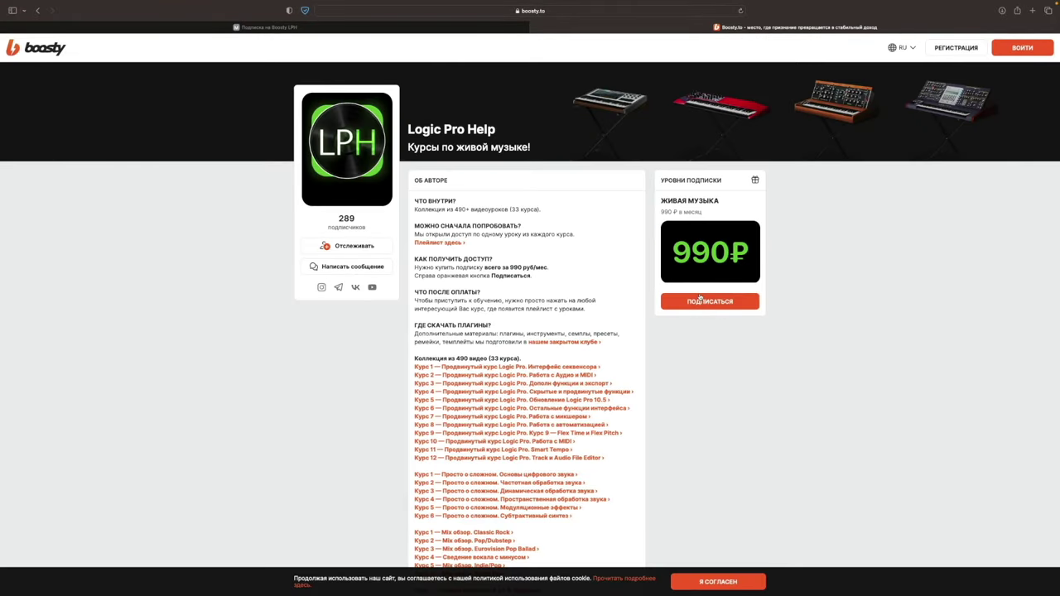
left_click(678, 304)
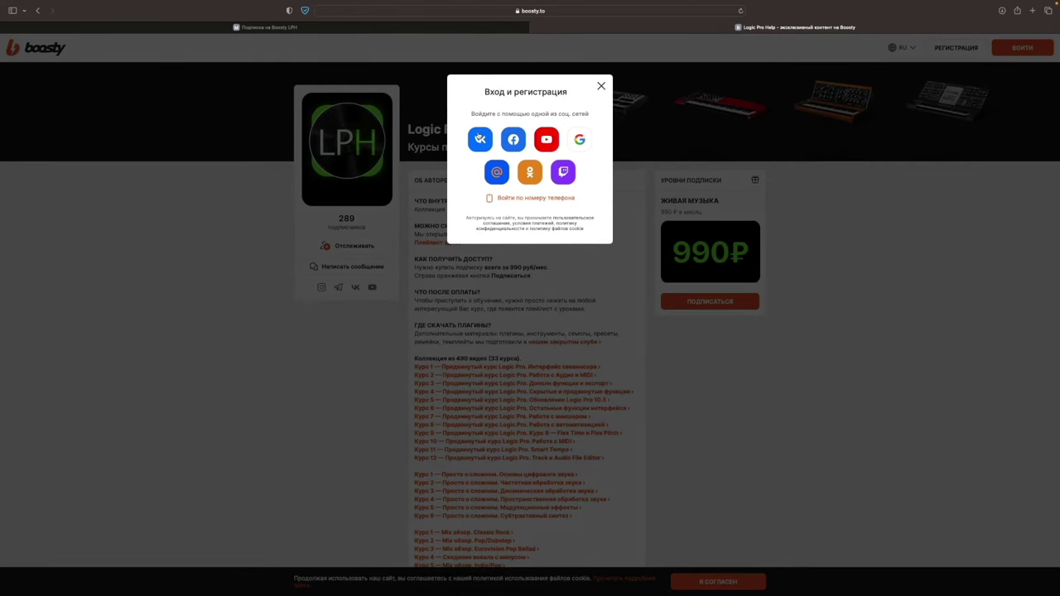
left_click(480, 140)
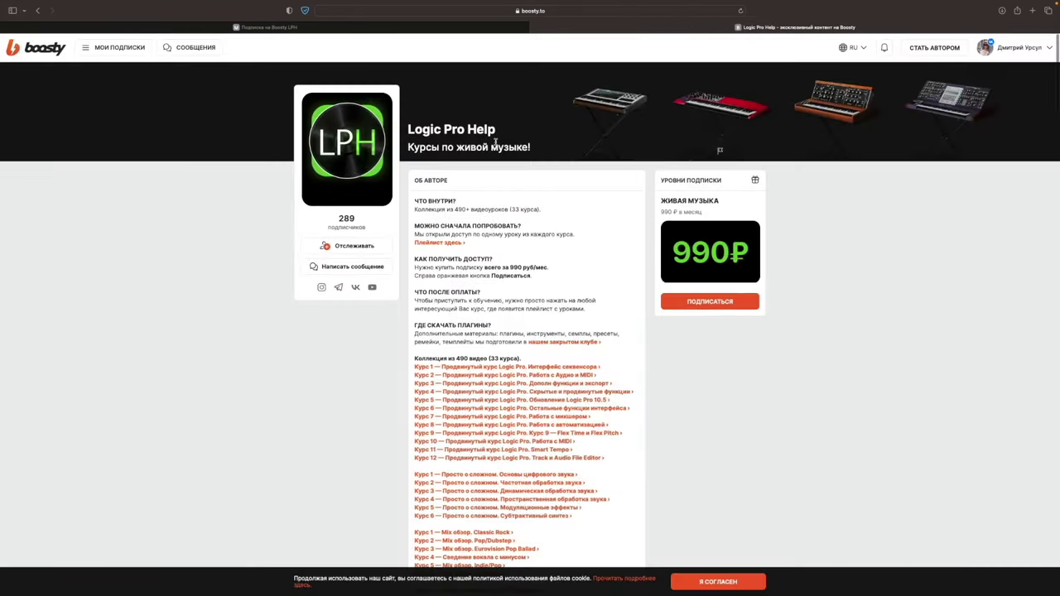
Preview the subscription purchase with 6, 12 and 1 month periods, view the payment form for one month, and close it
left_click(565, 170)
left_click(621, 173)
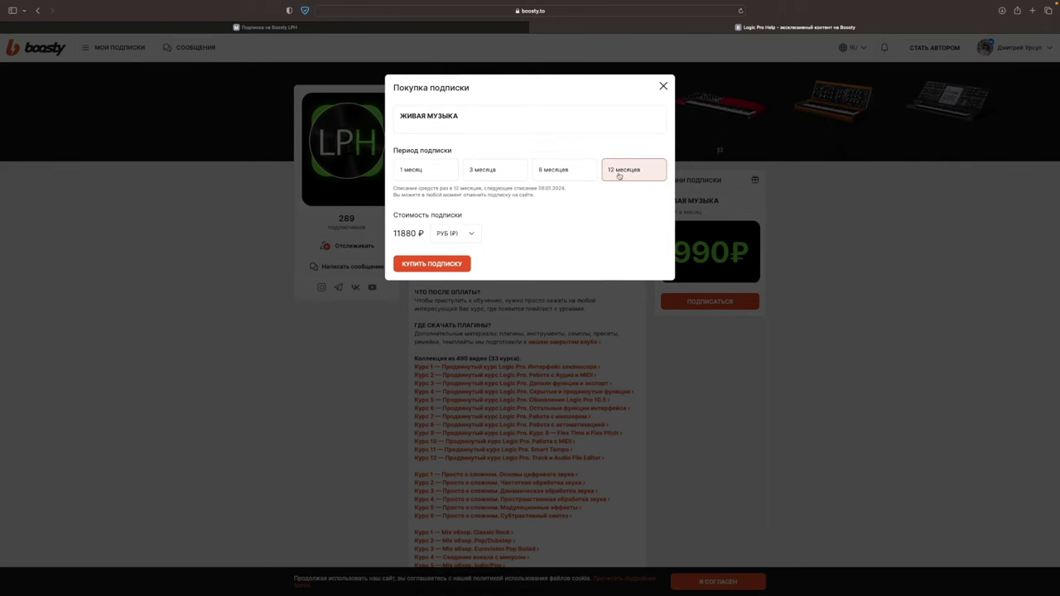
left_click(424, 175)
left_click(460, 270)
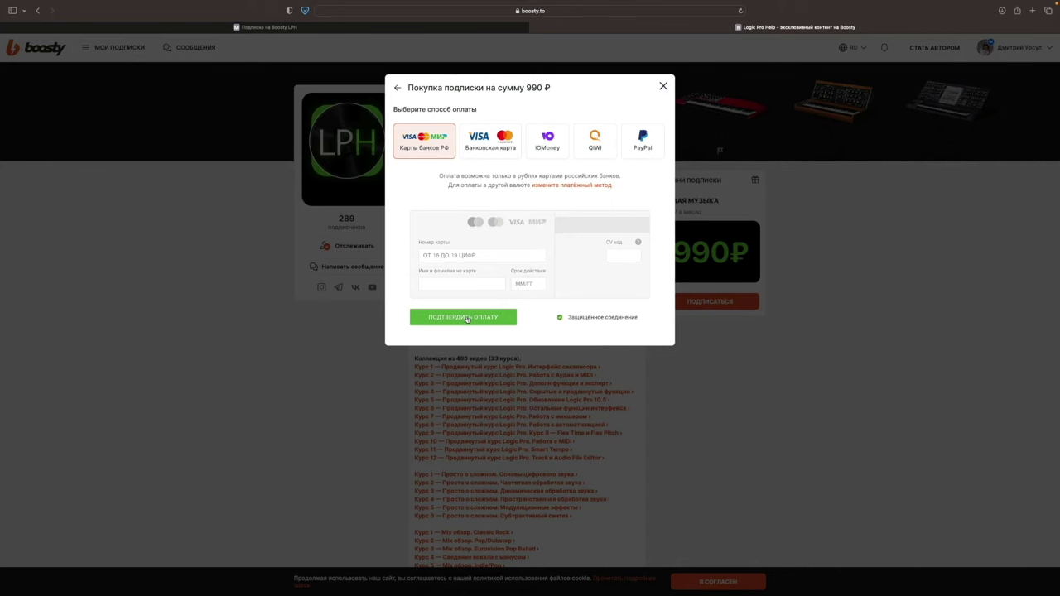
left_click(553, 368)
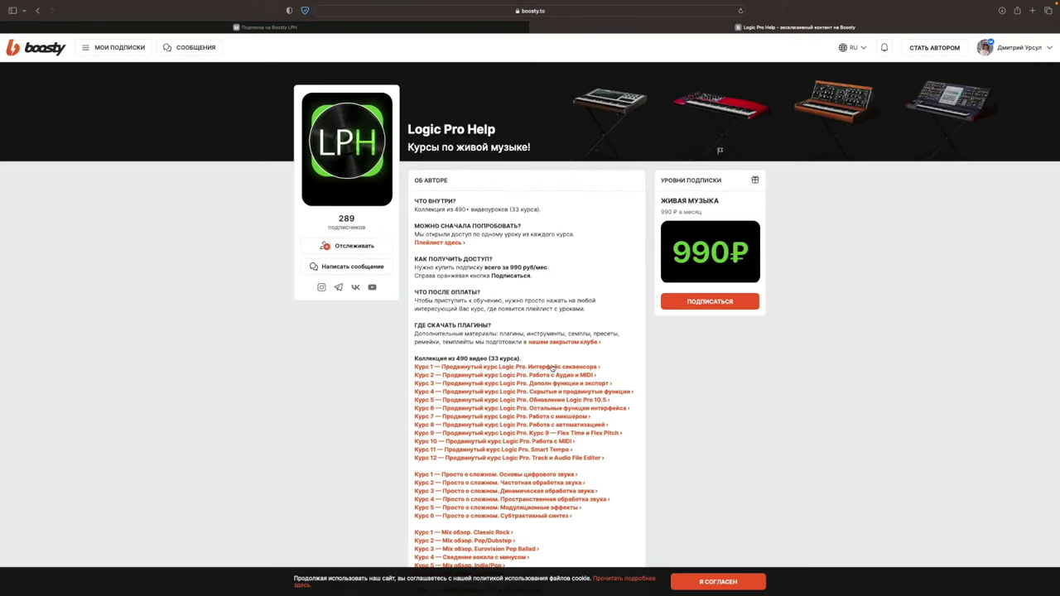
Look through the Logic Pro Help course list on Boosty and go back to the course subscription page
scroll(553, 366, "down", 1)
scroll(552, 367, "down", 1)
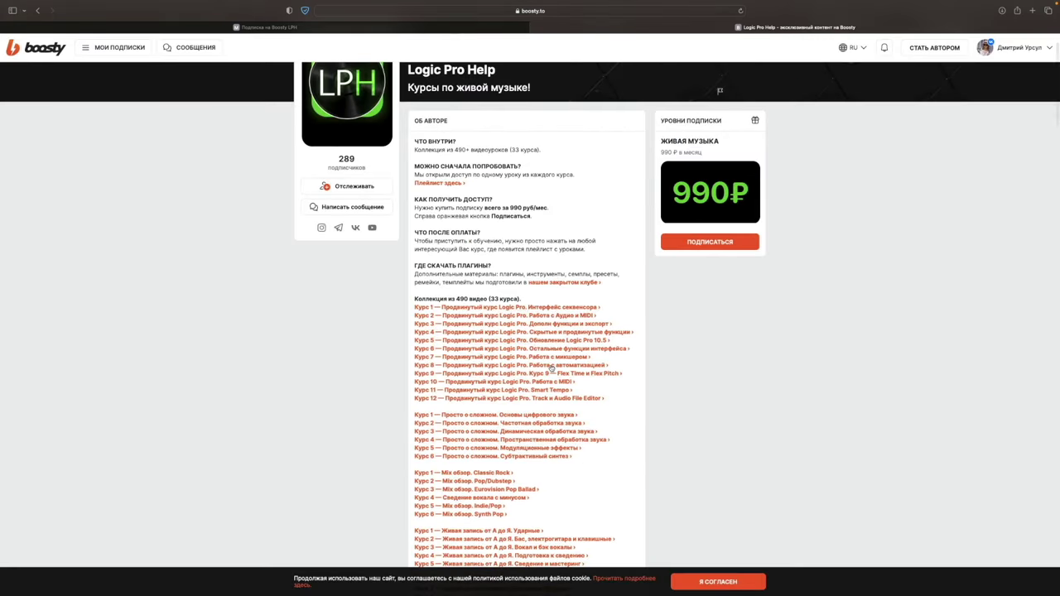
scroll(482, 448, "down", 1)
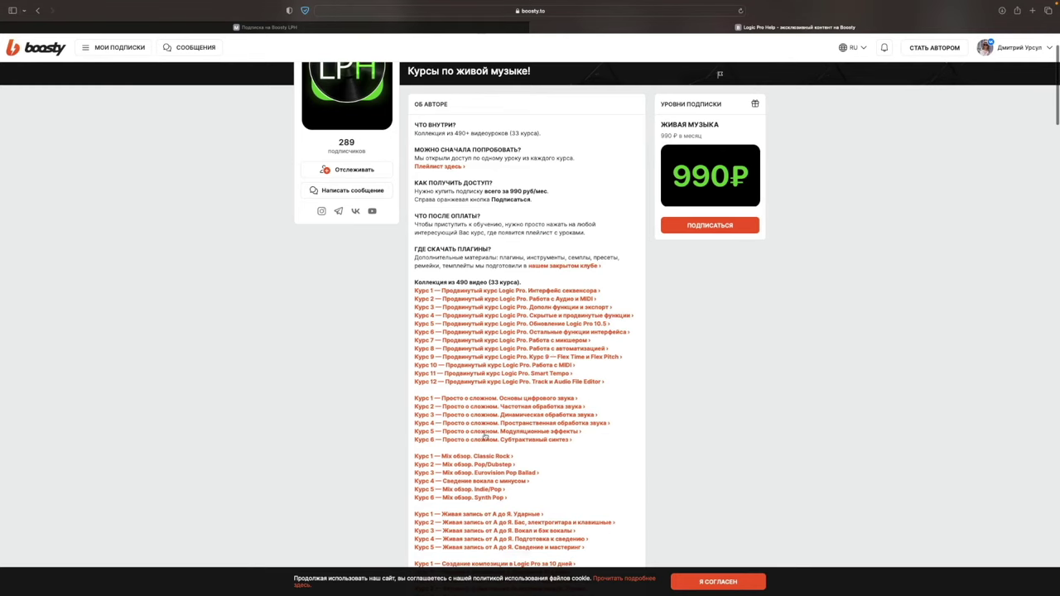
left_click(374, 27)
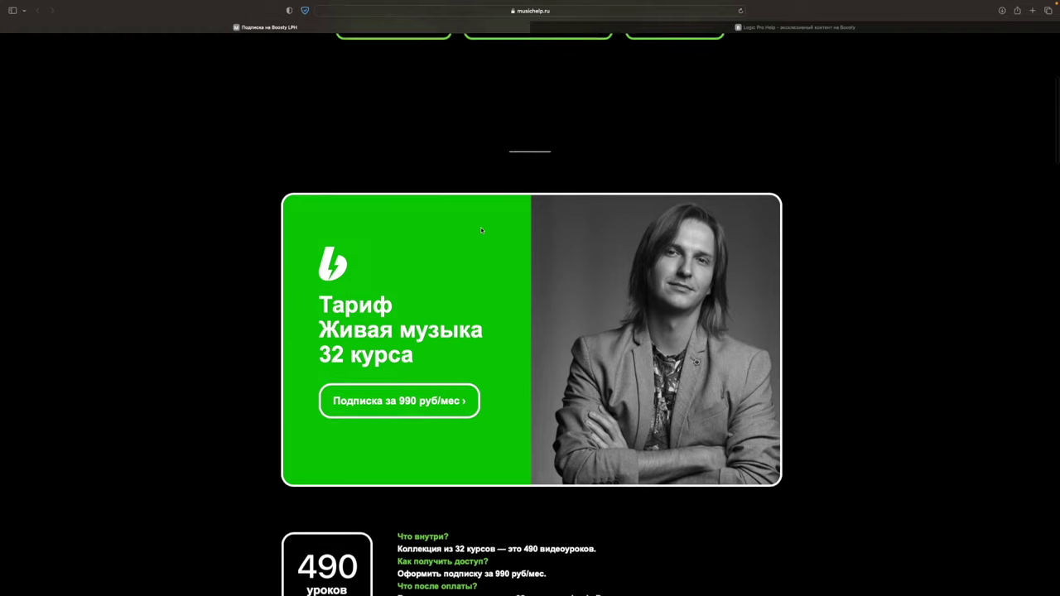
scroll(480, 228, "up", 5)
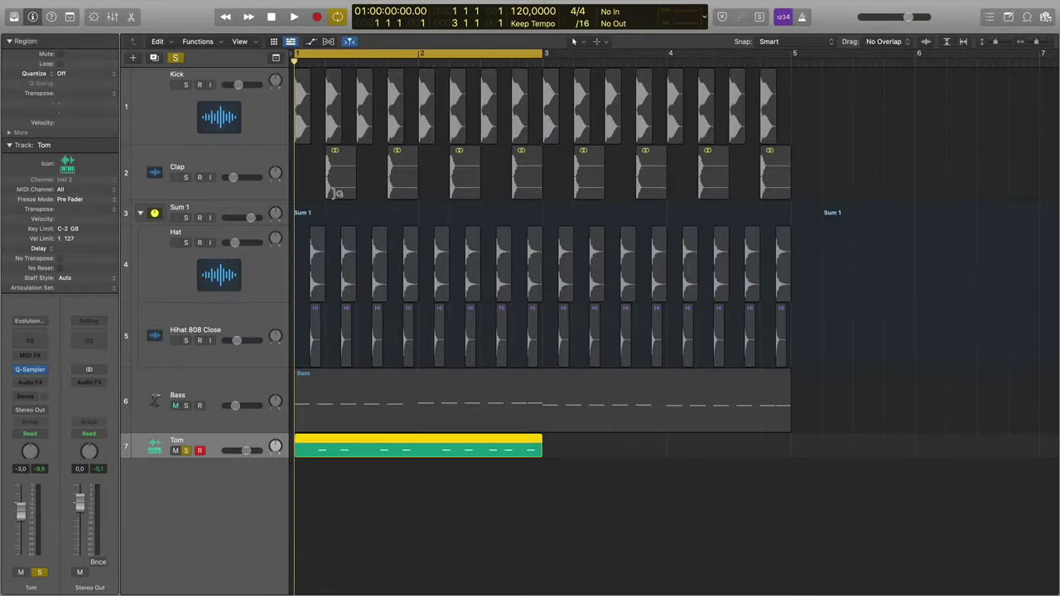
In Logic Pro, unsolo and mute the Tom track and extend the cycle range to bar 5
left_click(185, 450)
left_click(175, 450)
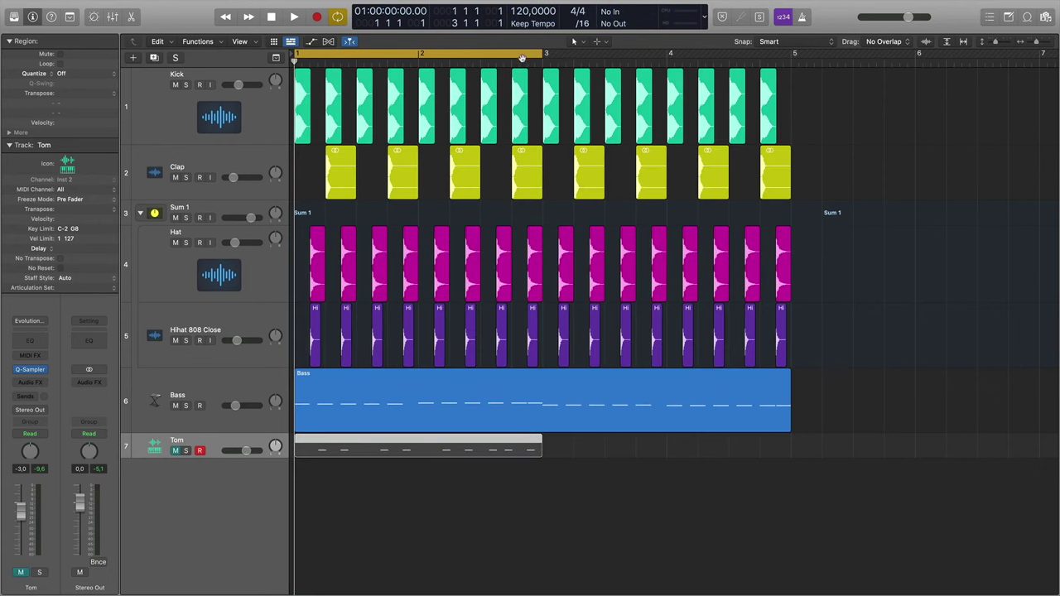
left_click_drag(546, 54, 791, 54)
Open the Bass region in the Piano Roll and set its notes' 1/16 Note quantize swing to 100
left_click(394, 404)
double_click(394, 397)
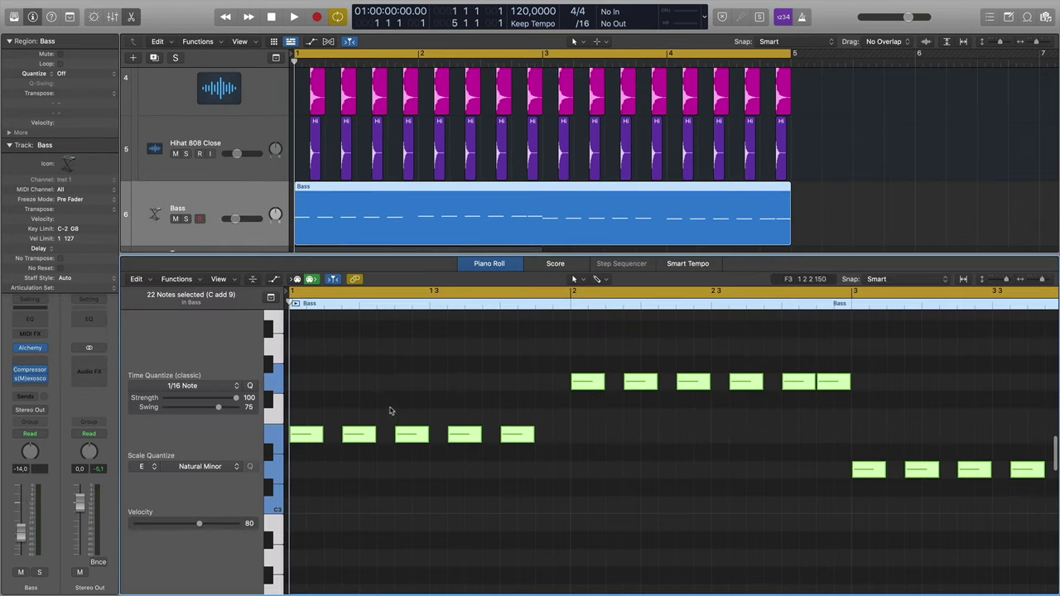
left_click_drag(219, 408, 297, 413)
Play the arrangement while switching the Bass notes' swing between 100 and 0 to compare the groove
key("space")
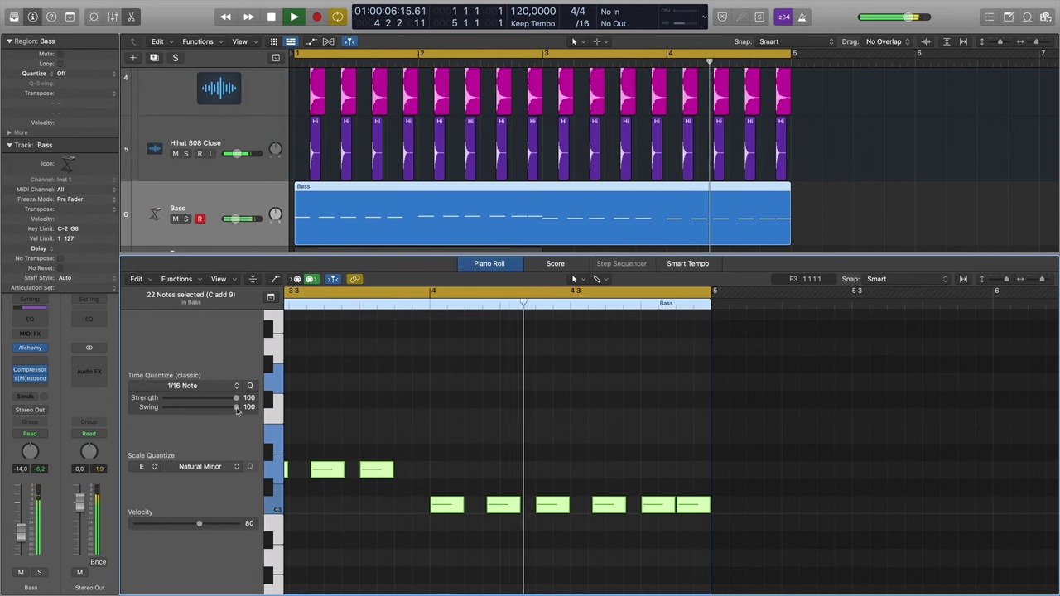
left_click_drag(236, 408, 161, 411)
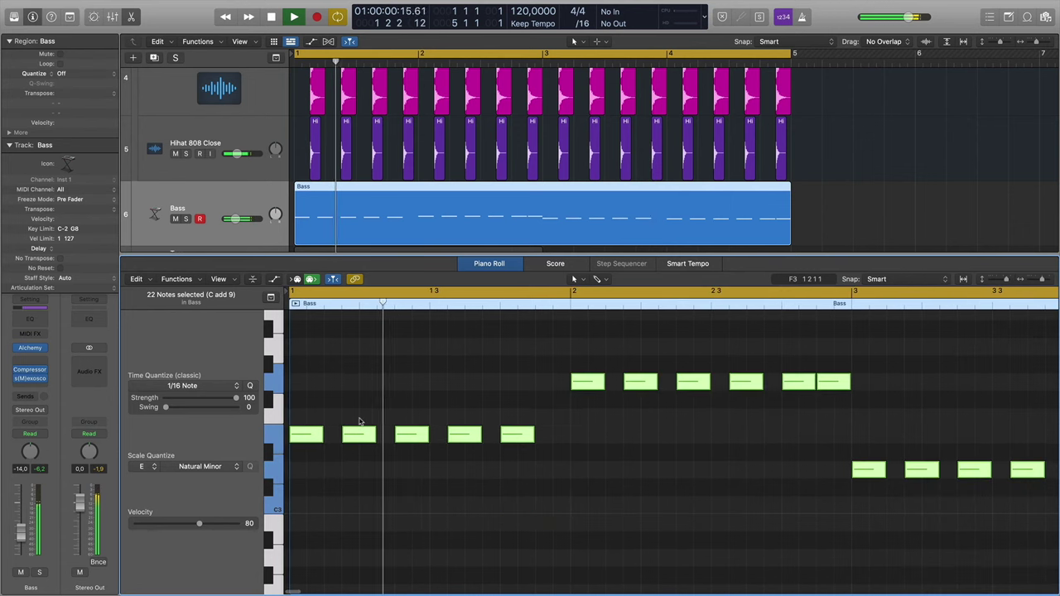
left_click_drag(166, 409, 237, 408)
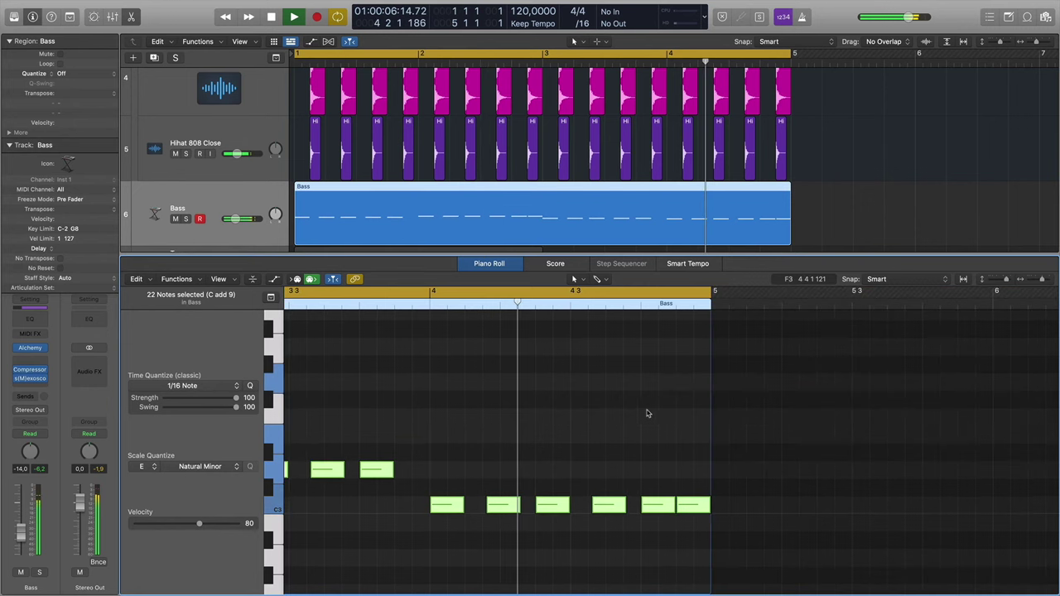
key("space")
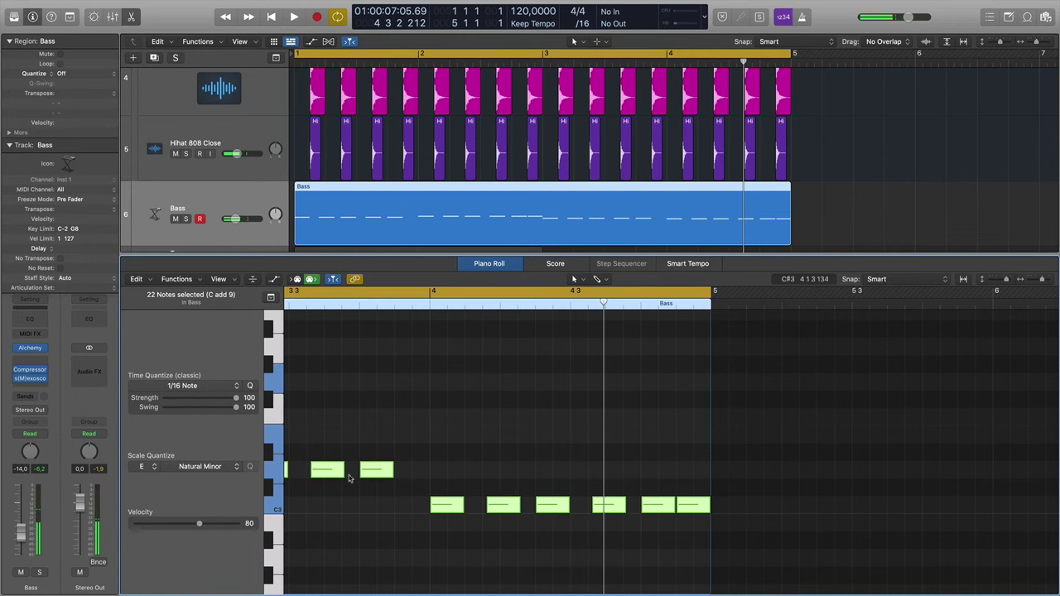
Set the Bass notes' swing to 0, close the Piano Roll and deselect the region
left_click_drag(236, 407, 131, 411)
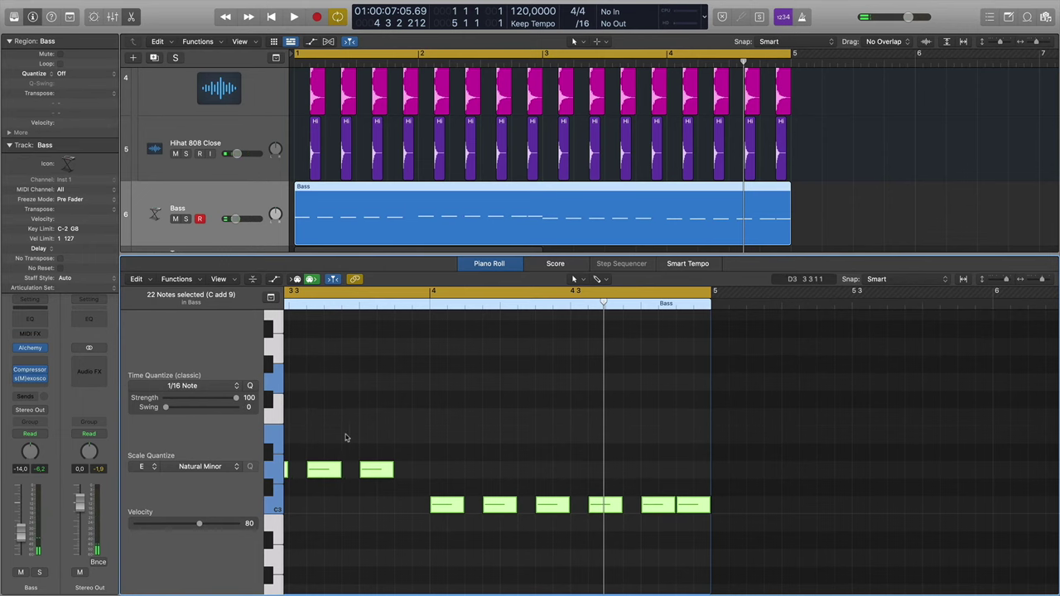
scroll(355, 433, "left", 10)
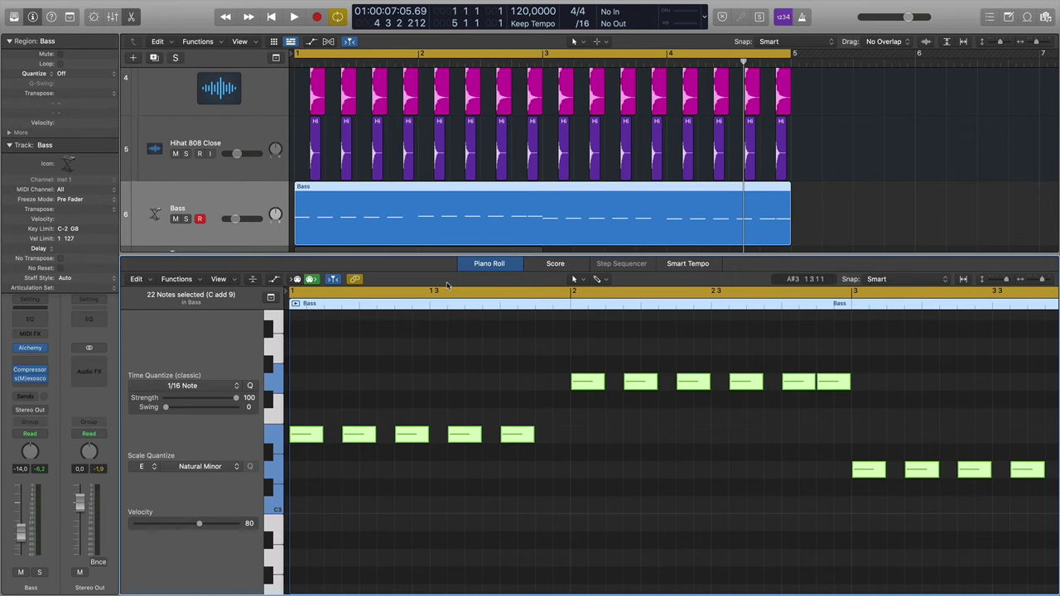
left_click(417, 377)
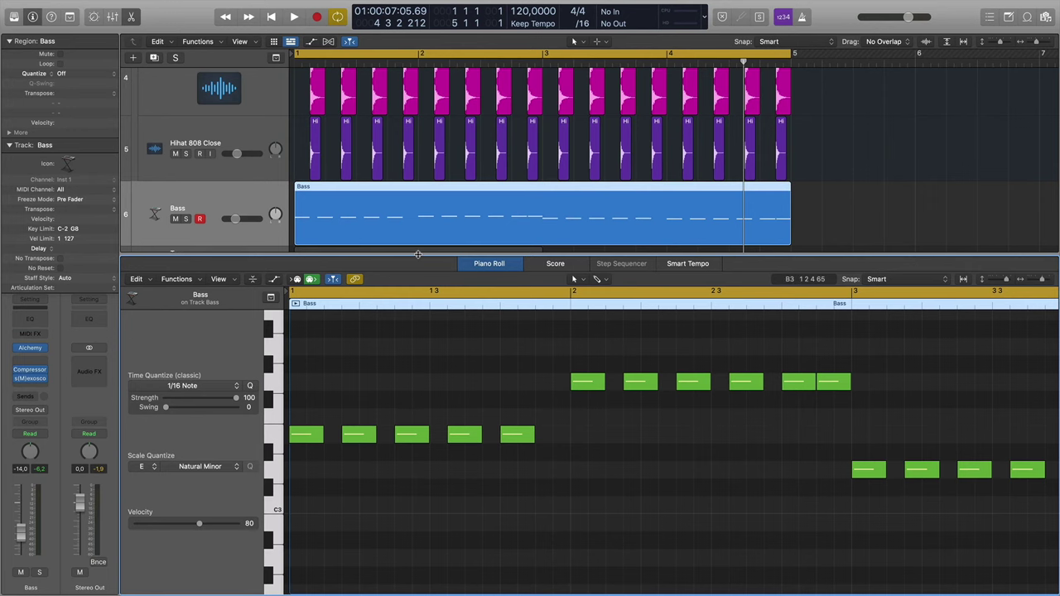
key("p")
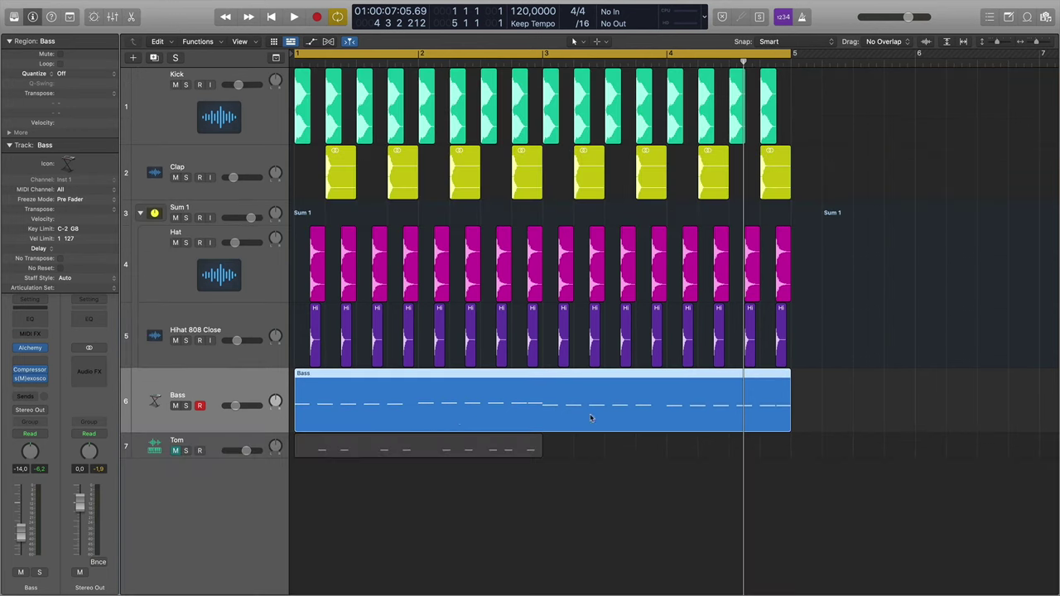
left_click(820, 394)
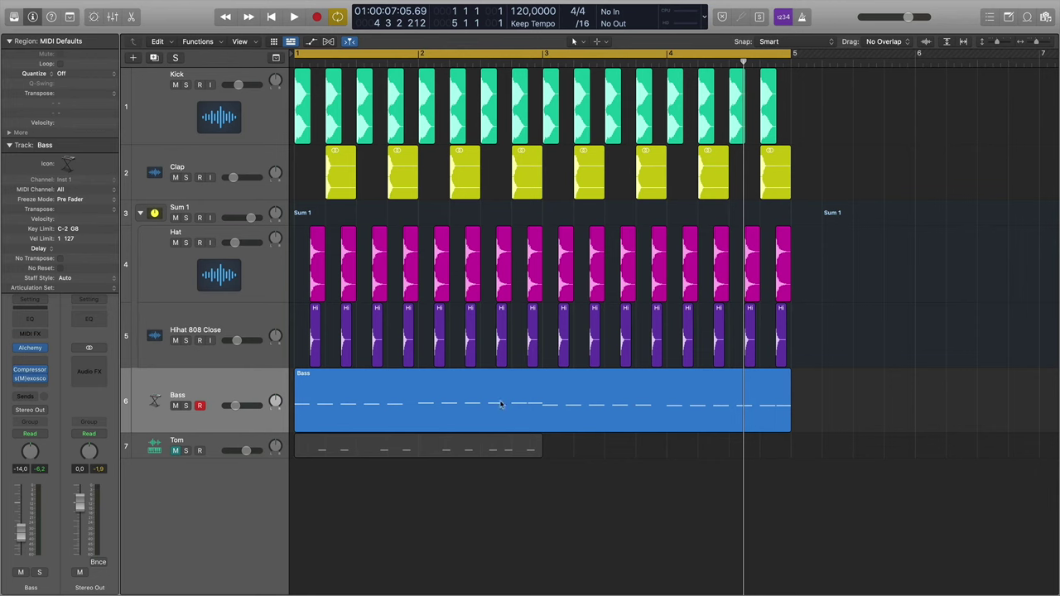
Select all notes of the Bass region in the Piano Roll, set their swing to 100 and close the editor
double_click(327, 399)
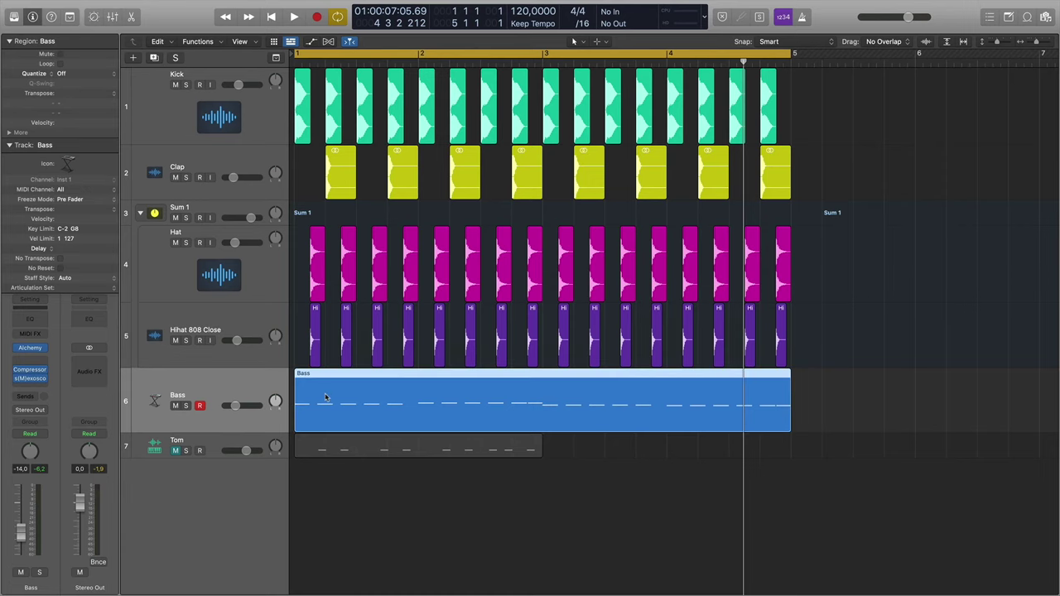
key("super+a")
left_click_drag(166, 407, 344, 411)
double_click(435, 226)
left_click(458, 472)
Select all Tom notes in the Piano Roll, set their swing to 0, deselect them and close the editor
double_click(447, 440)
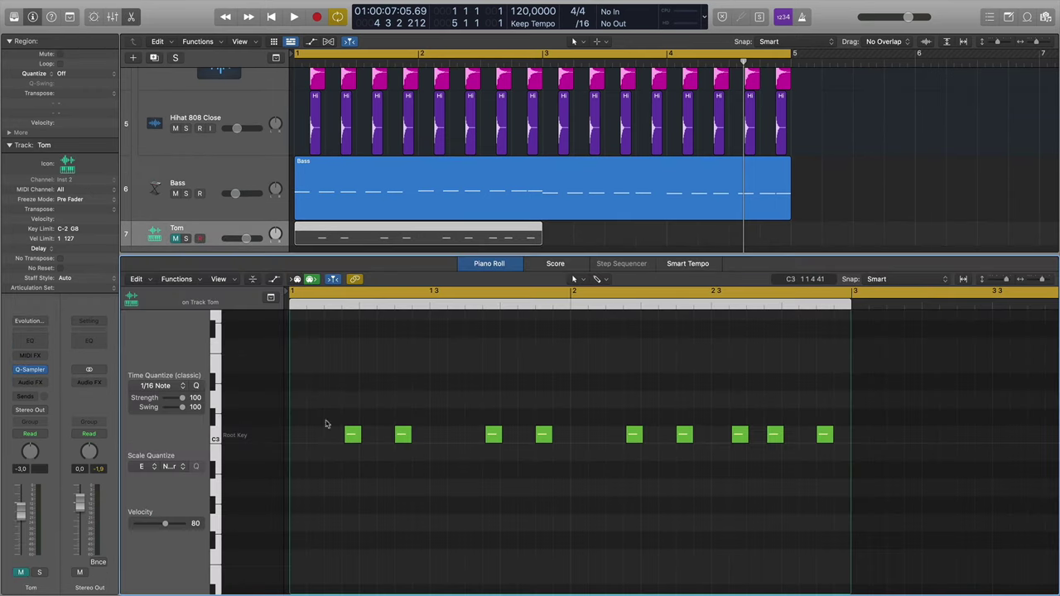
left_click_drag(317, 406, 846, 483)
left_click_drag(182, 407, 27, 399)
left_click(325, 464)
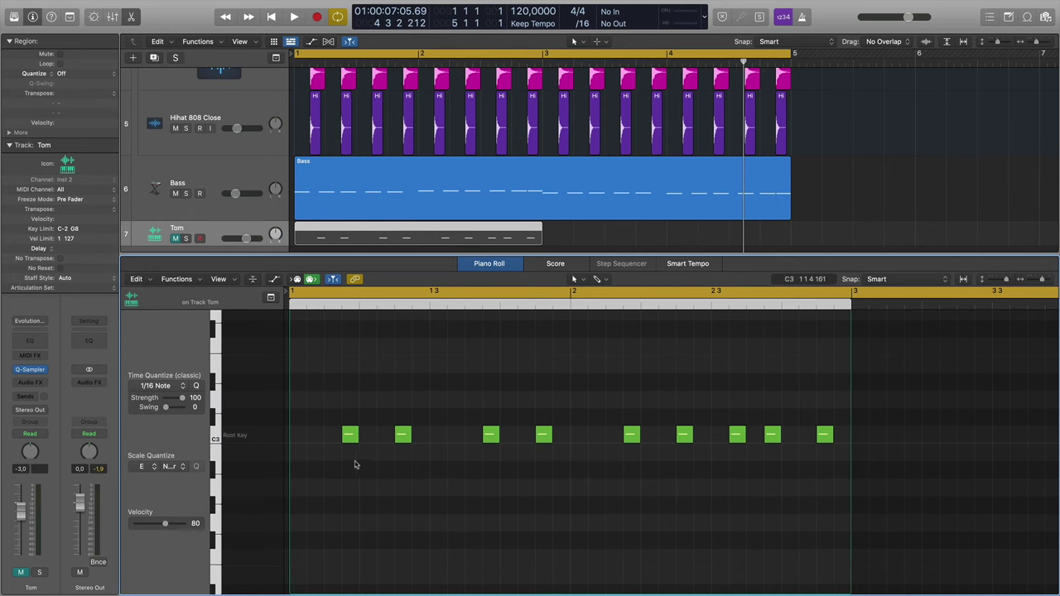
key("p")
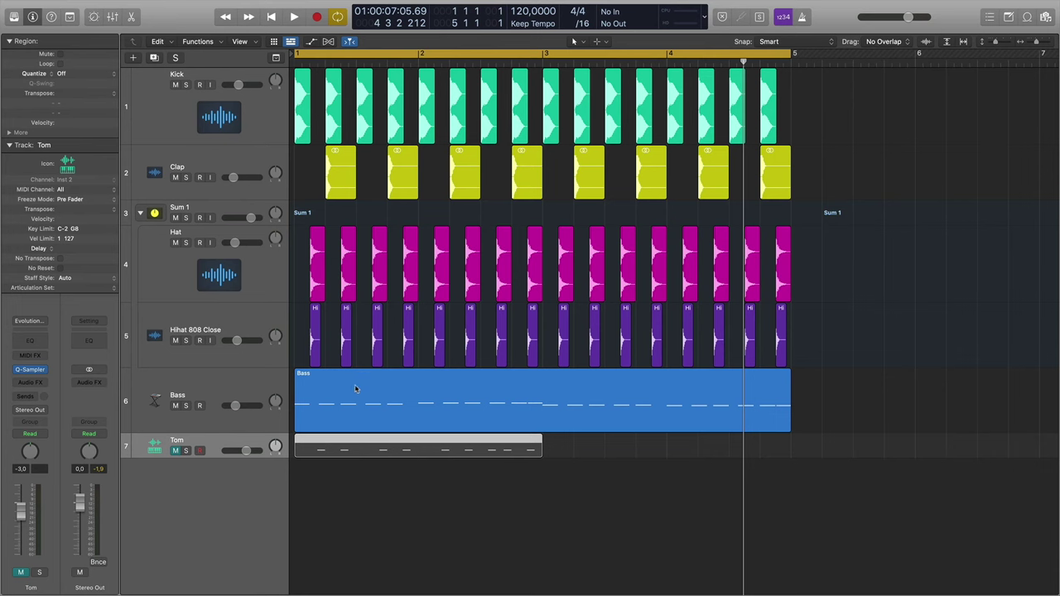
Return the playhead to the project start and examine how the drum, Bass and Tom parts line up in the first beats
key("Return")
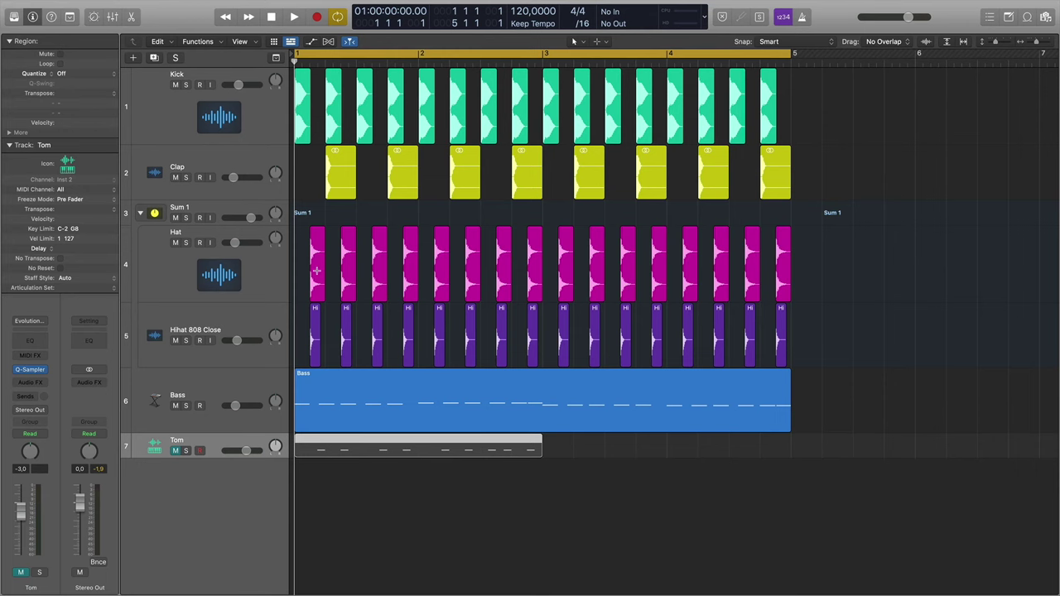
key("super+Right")
key("super+Right")
key("super+Right")
key("super+Right")
key("super+Right")
key("super+Right")
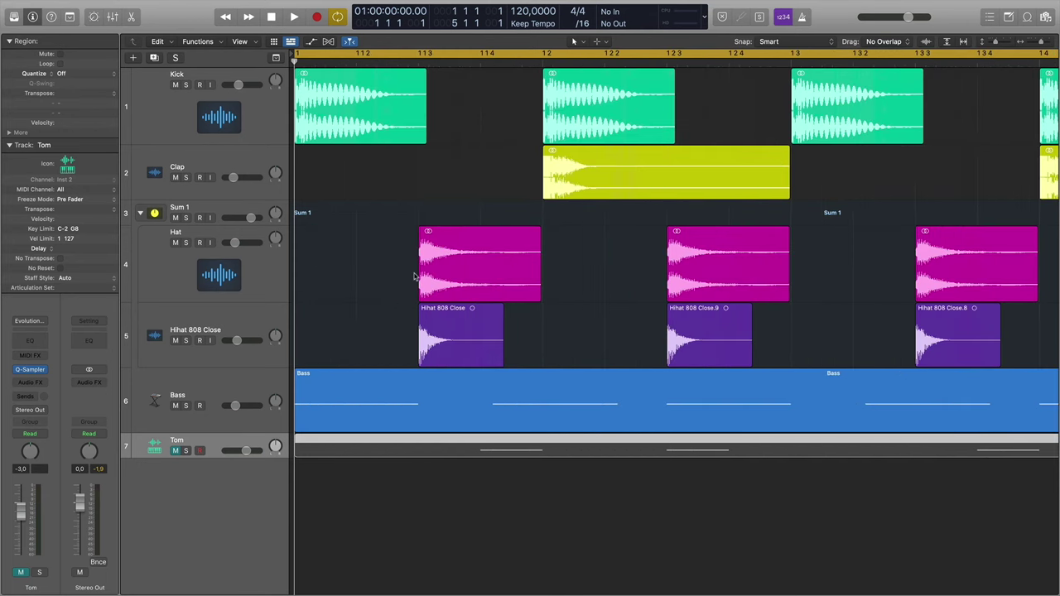
Open the Tom track's Quick Sampler instrument to view its sample waveform and close it
left_click(33, 371)
left_click(33, 371)
left_click(45, 371)
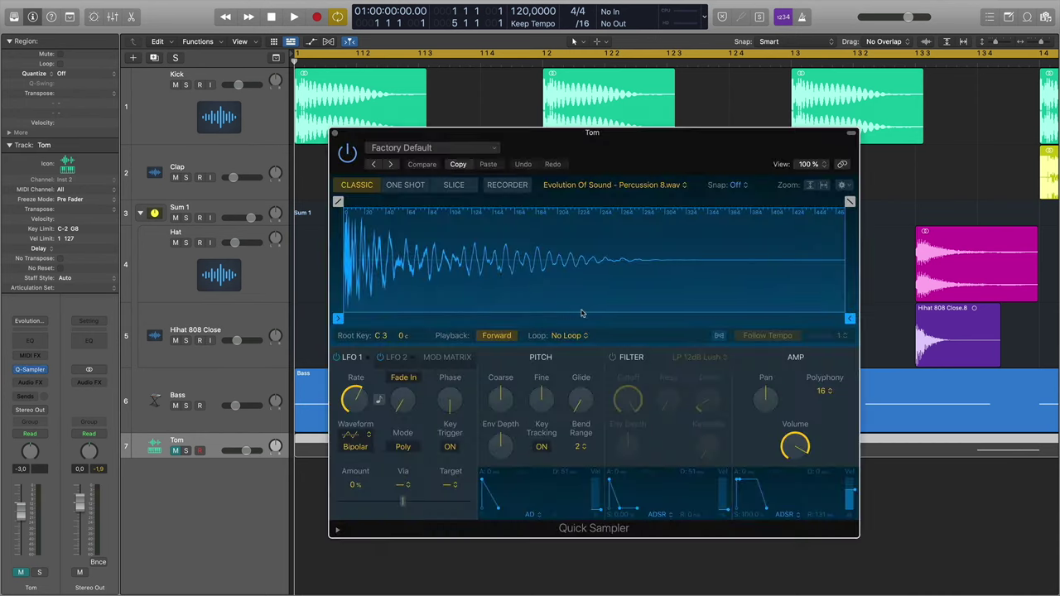
left_click(339, 144)
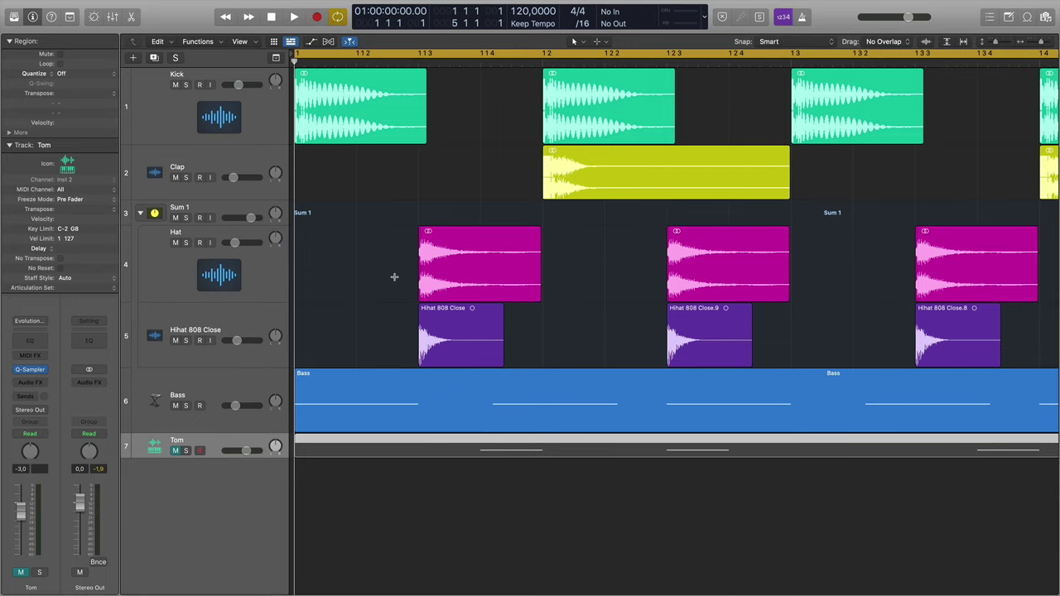
Select the first Hat and Hihat 808 Close regions and mark their start at 1 1 3 with the playhead
key("super+Left")
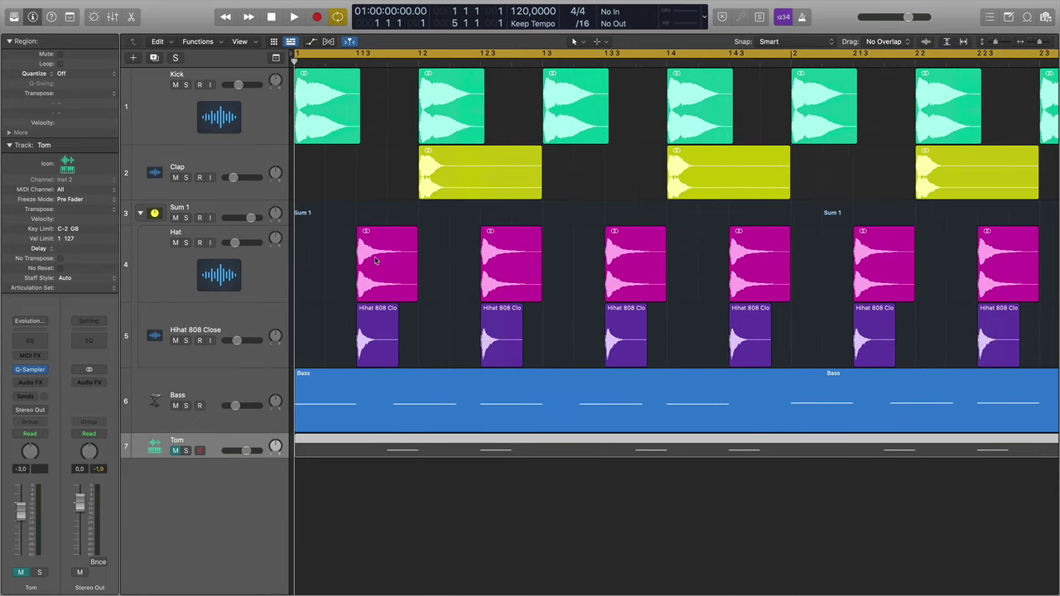
left_click_drag(339, 261, 395, 325)
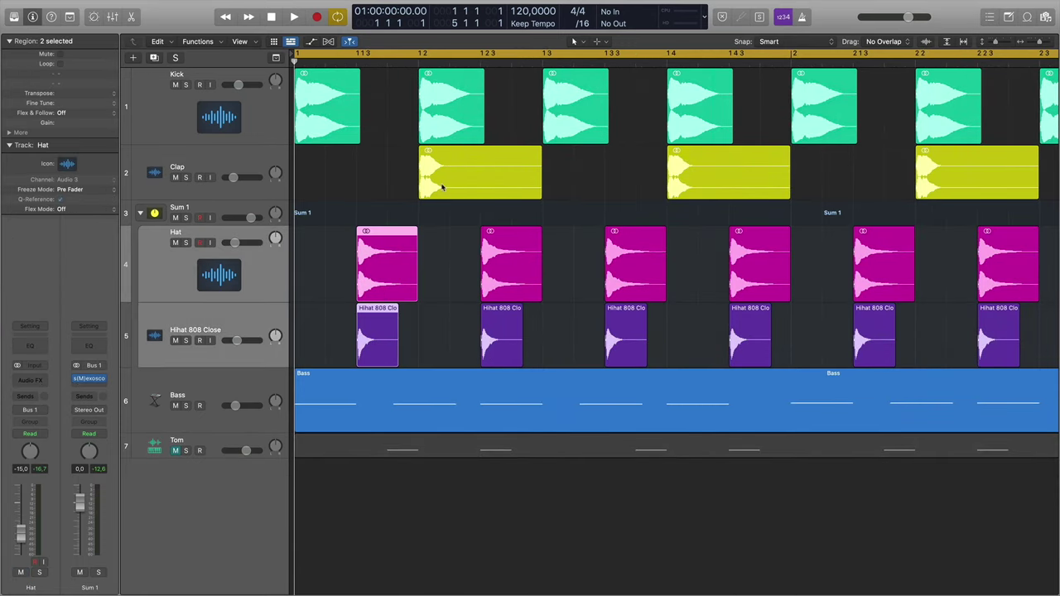
left_click(358, 53)
mouse_move(369, 254)
left_mouse_down()
mouse_move(341, 257)
mouse_move(401, 260)
mouse_move(371, 254)
left_mouse_up()
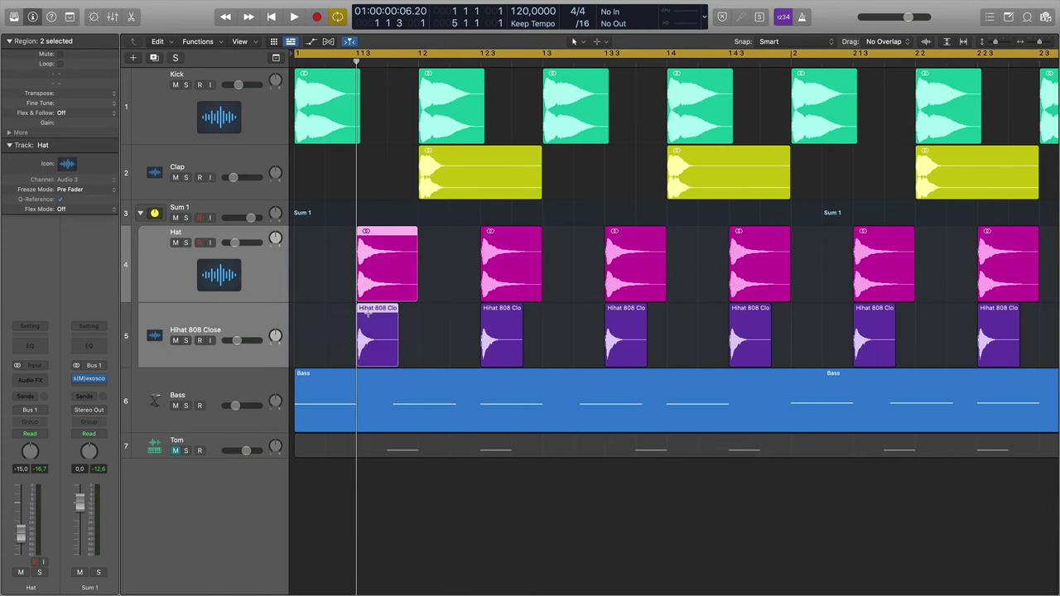
Return the playhead to the project start and deselect the two hat regions
key("super+Left")
key("super+Left")
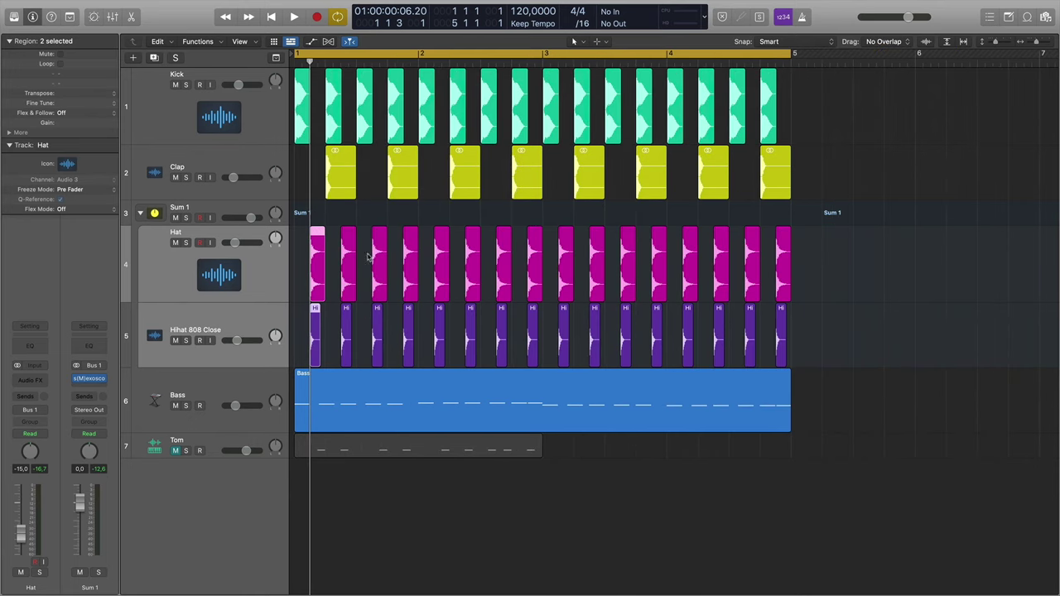
left_click(295, 60)
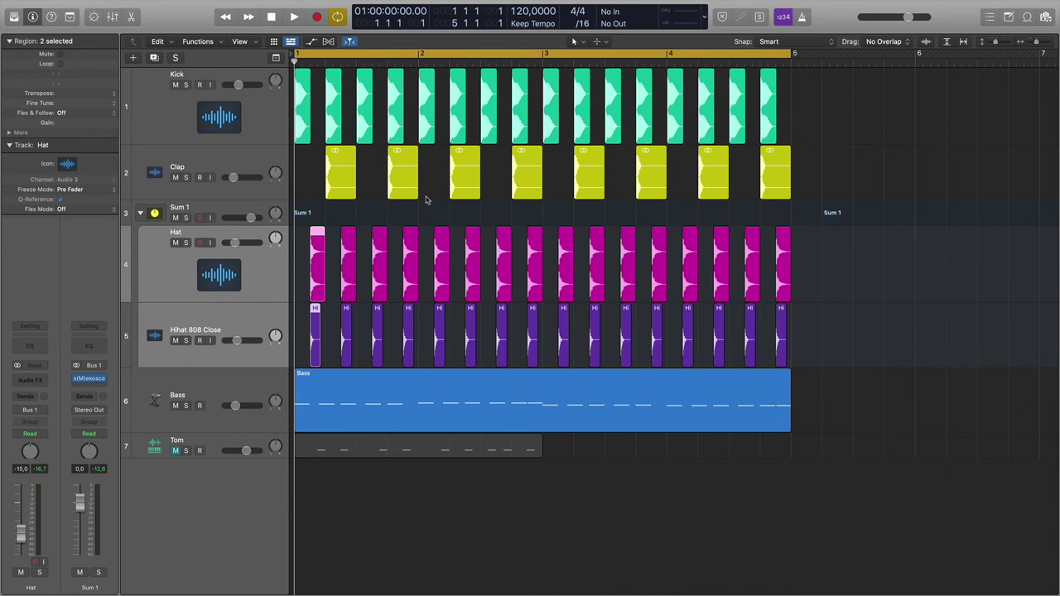
left_click(471, 485)
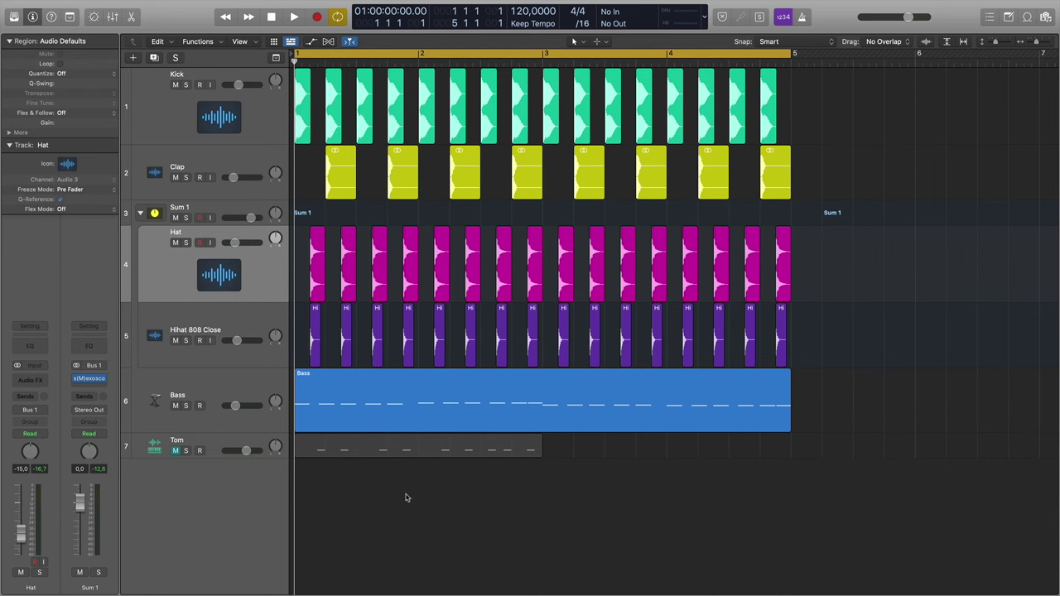
Select the Bass track and open its region in the Piano Roll
left_click(263, 380)
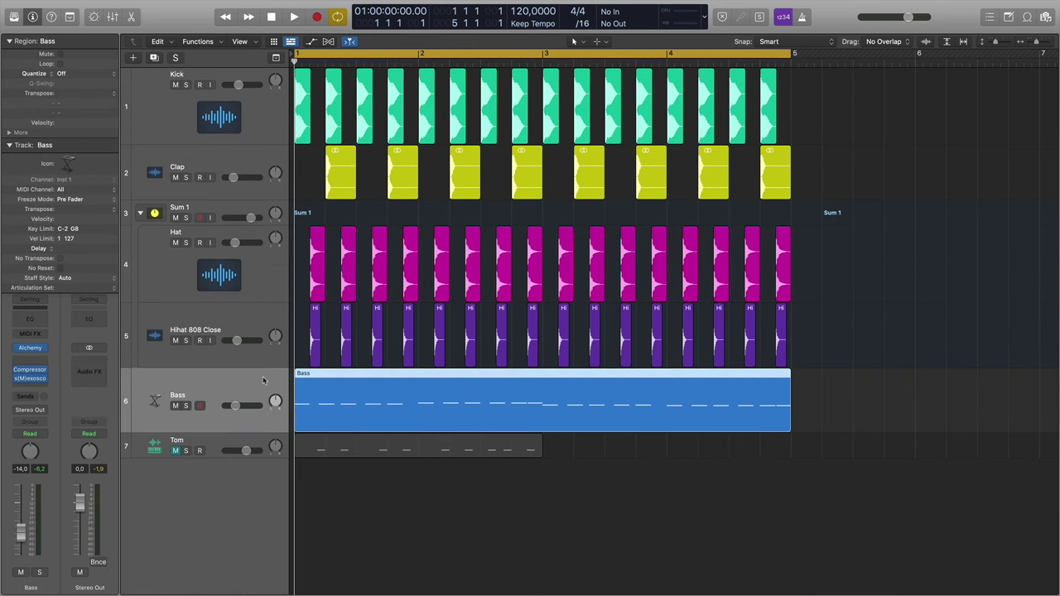
double_click(323, 385)
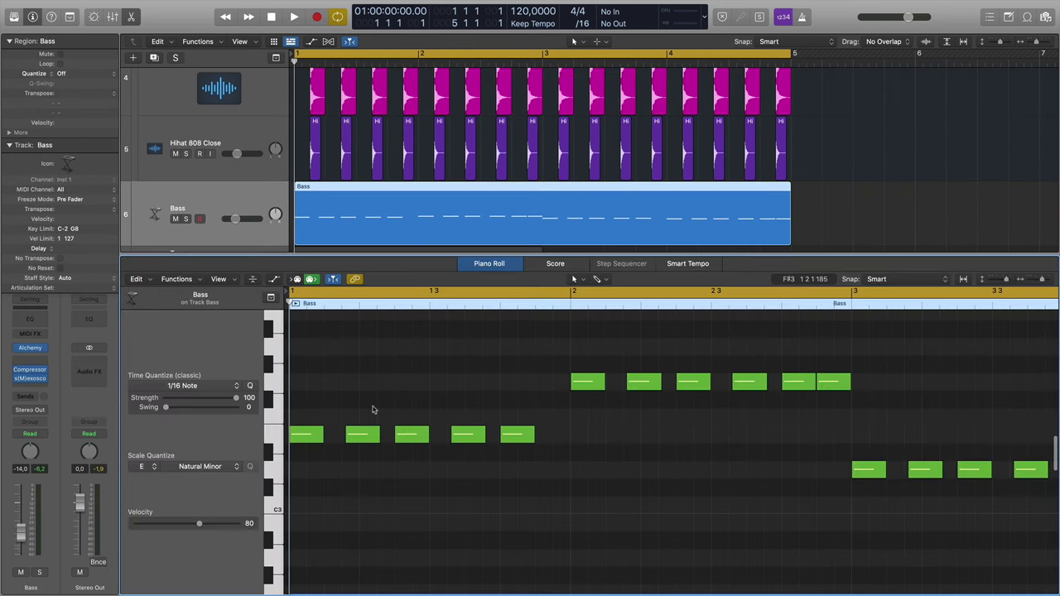